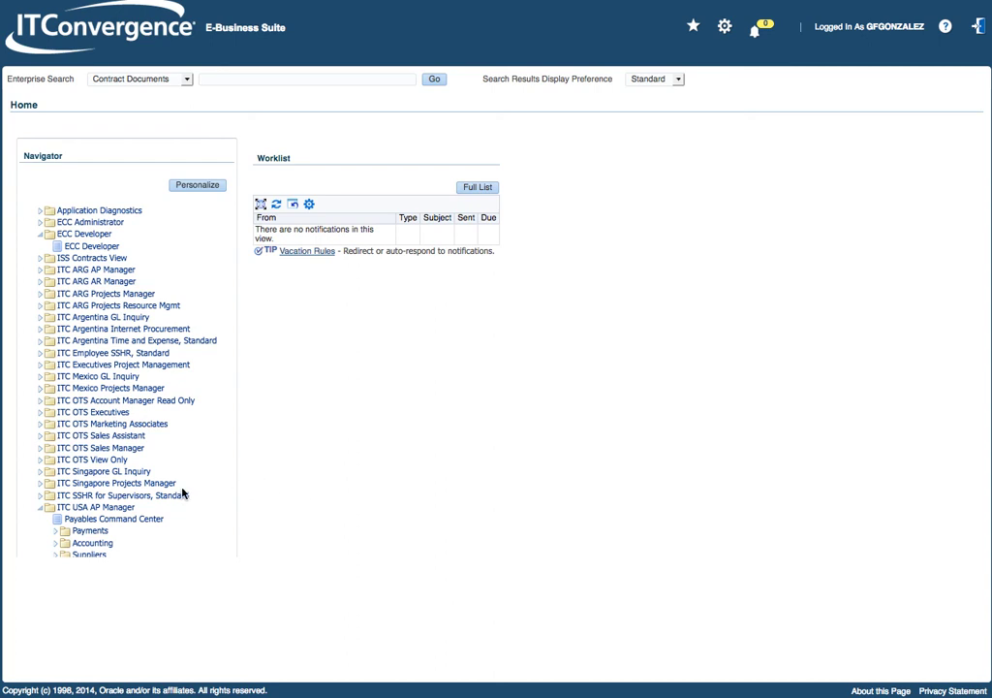
- Open the Payables Command Center under ITC USA AP Manager and filter the Supplier Balance page by ITC USA Operating Unit
click(129, 521)
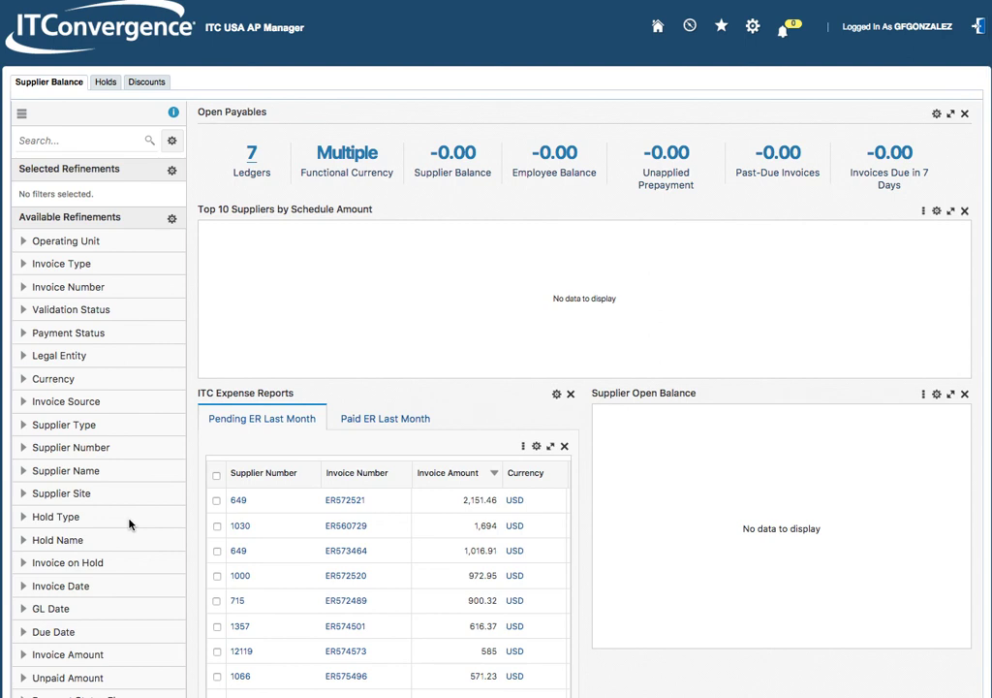
click(22, 244)
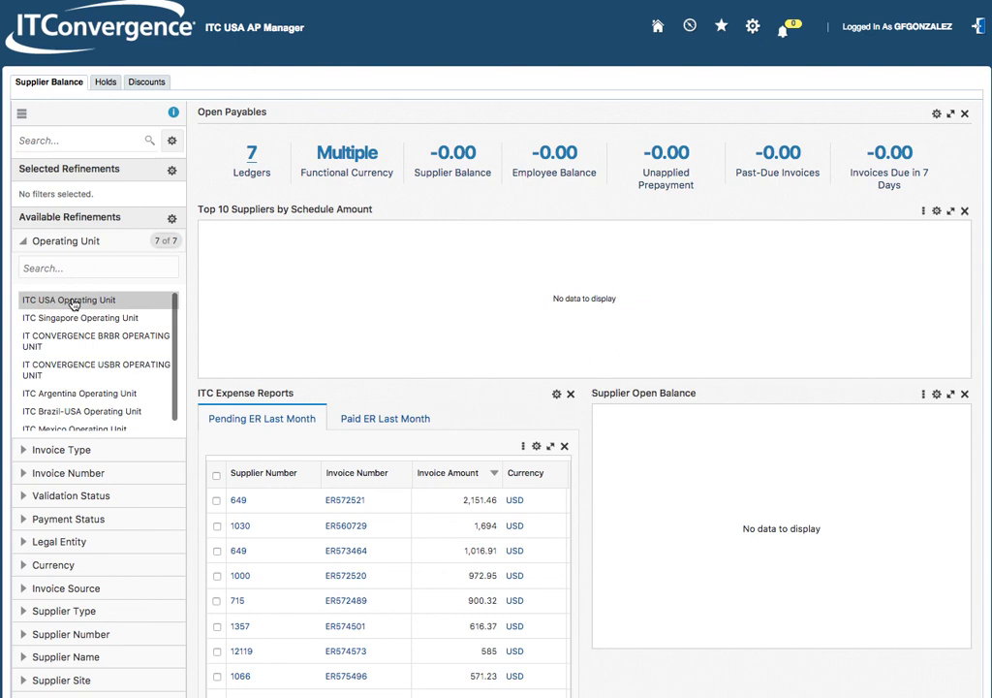
click(74, 301)
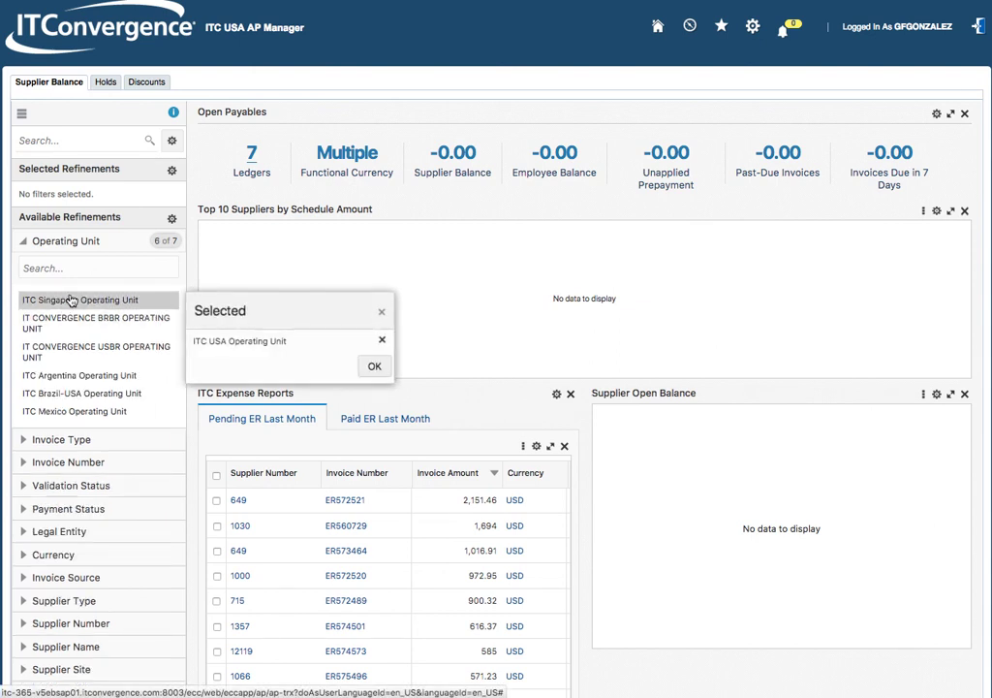
click(374, 366)
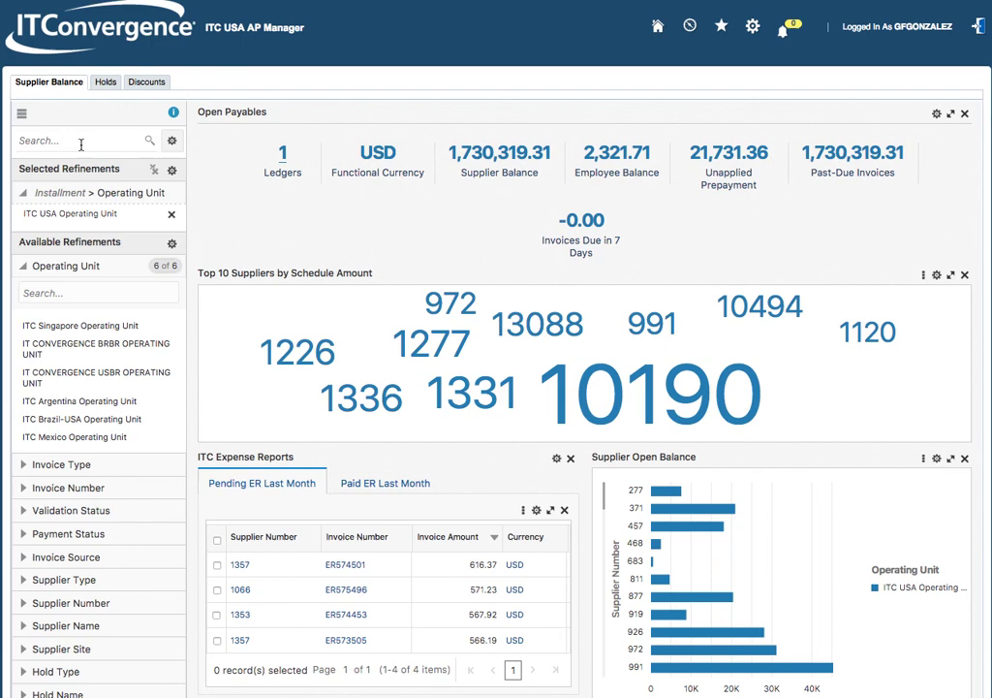
scroll(129, 353, down, 1)
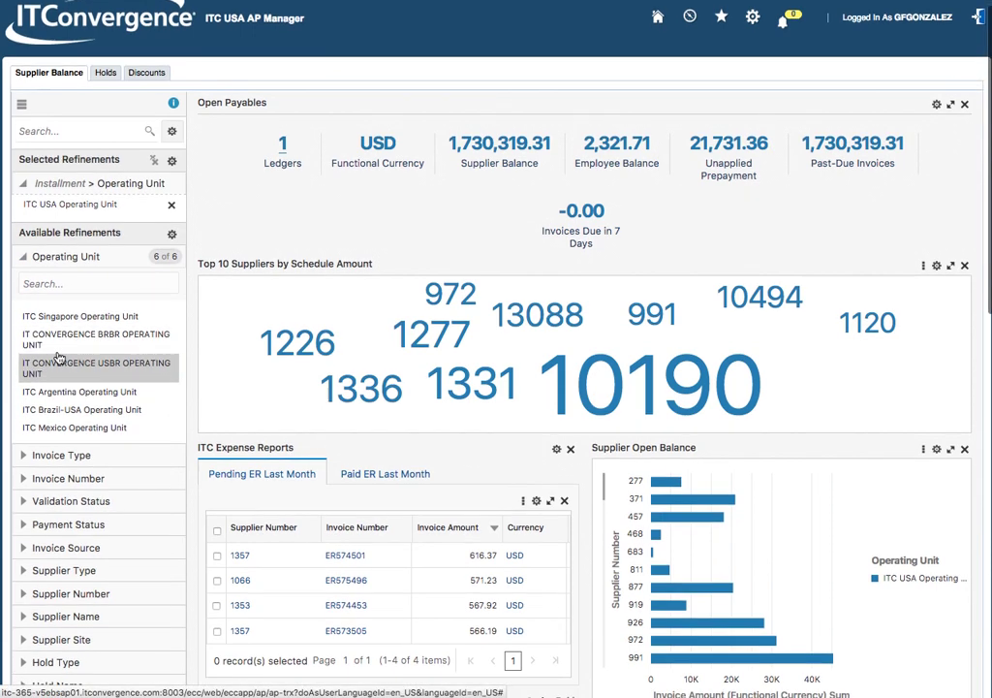
click(26, 257)
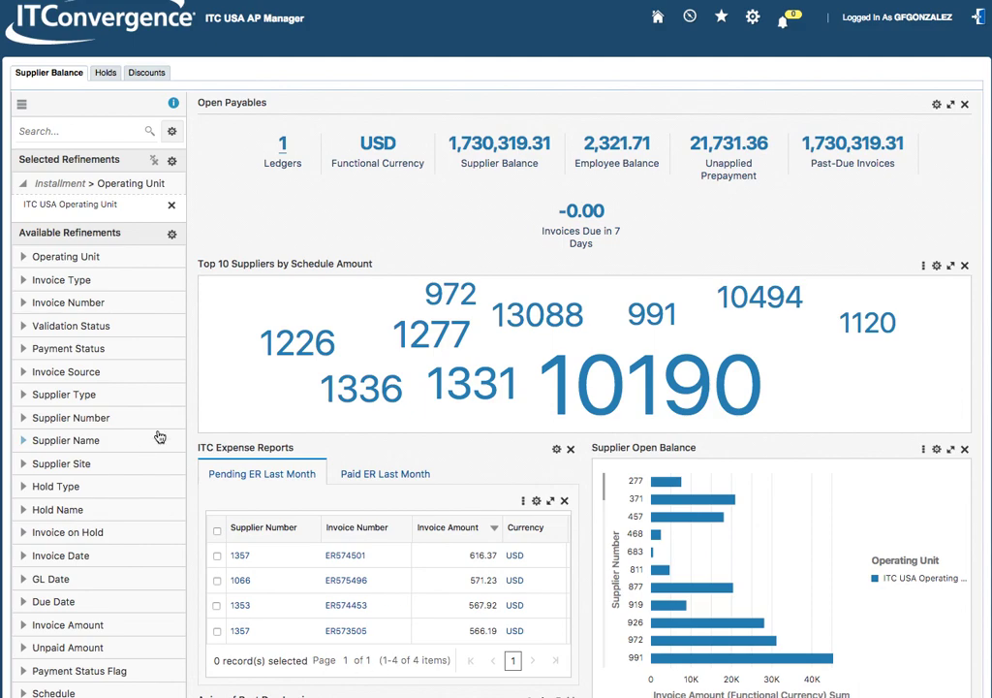
- Look over the available refinements and the charts and tables on the Supplier Balance page
scroll(243, 376, down, 2)
scroll(243, 376, up, 3)
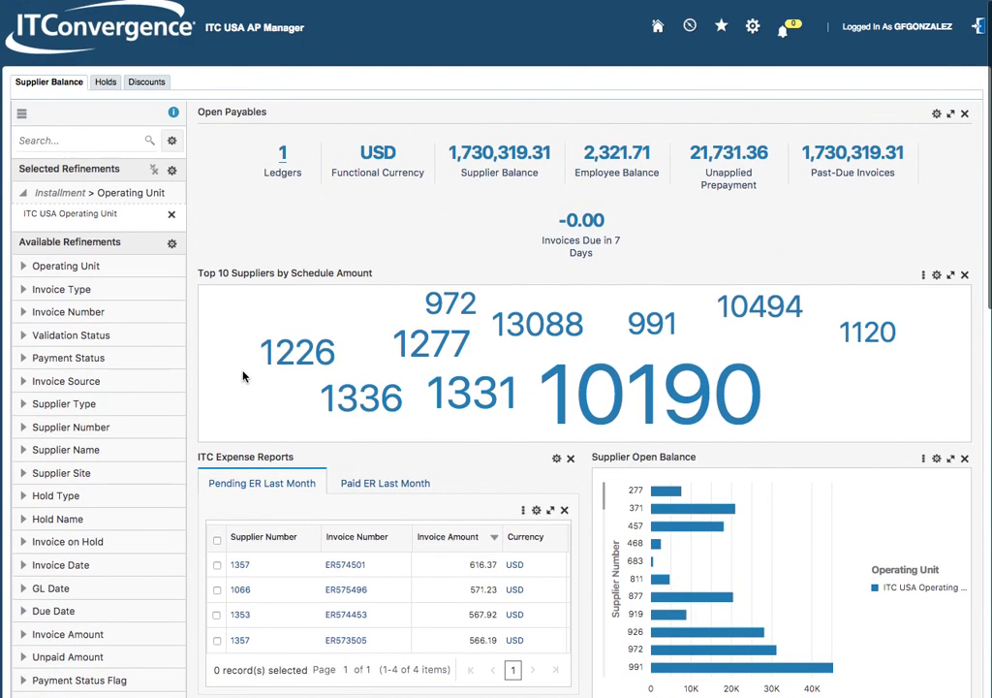
scroll(243, 376, down, 5)
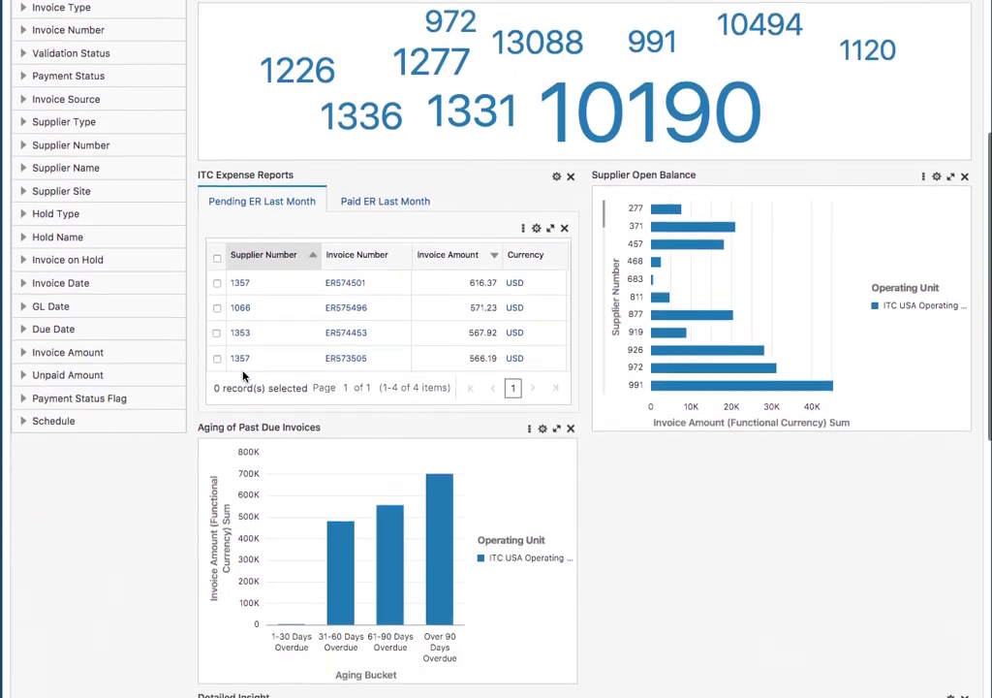
scroll(243, 376, down, 4)
scroll(244, 376, up, 5)
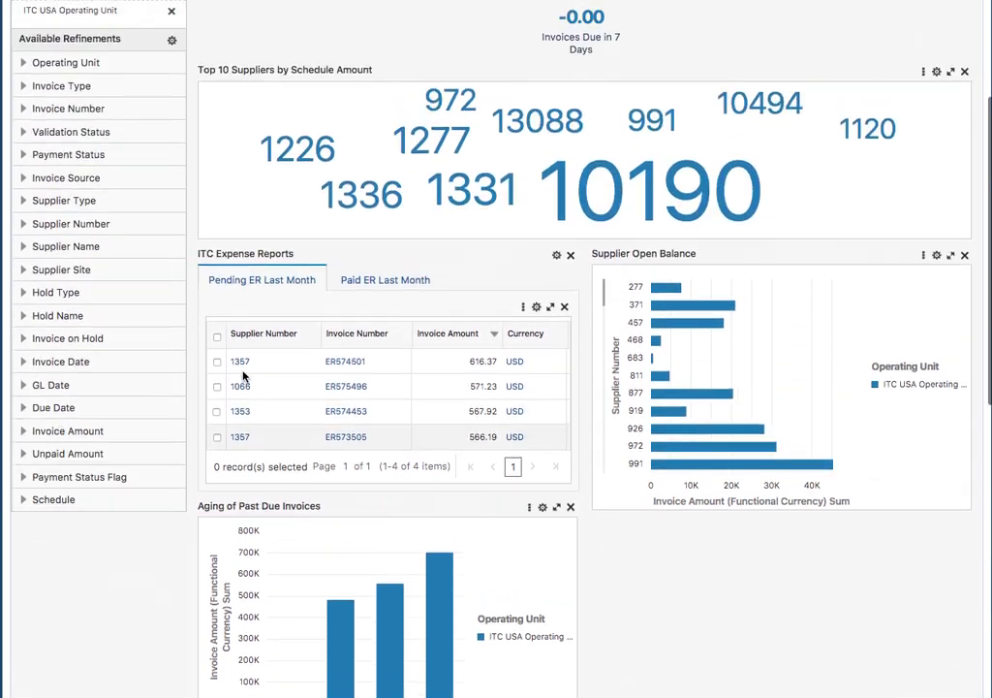
scroll(243, 376, up, 4)
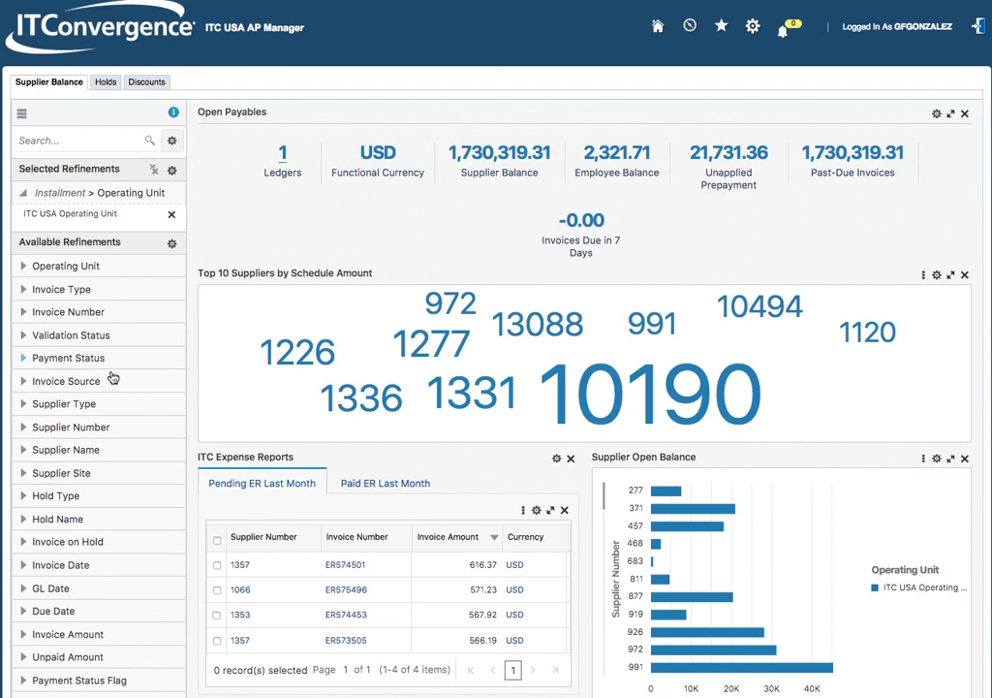
- Refine the Supplier Balance page by the hold name Hold Per CFO
scroll(141, 414, down, 2)
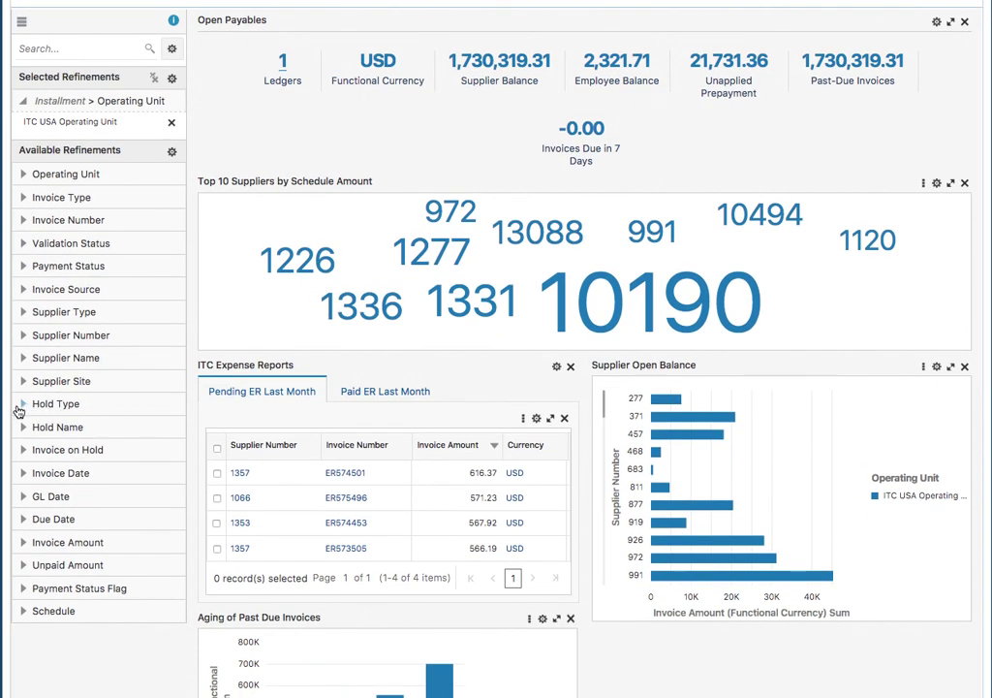
click(23, 431)
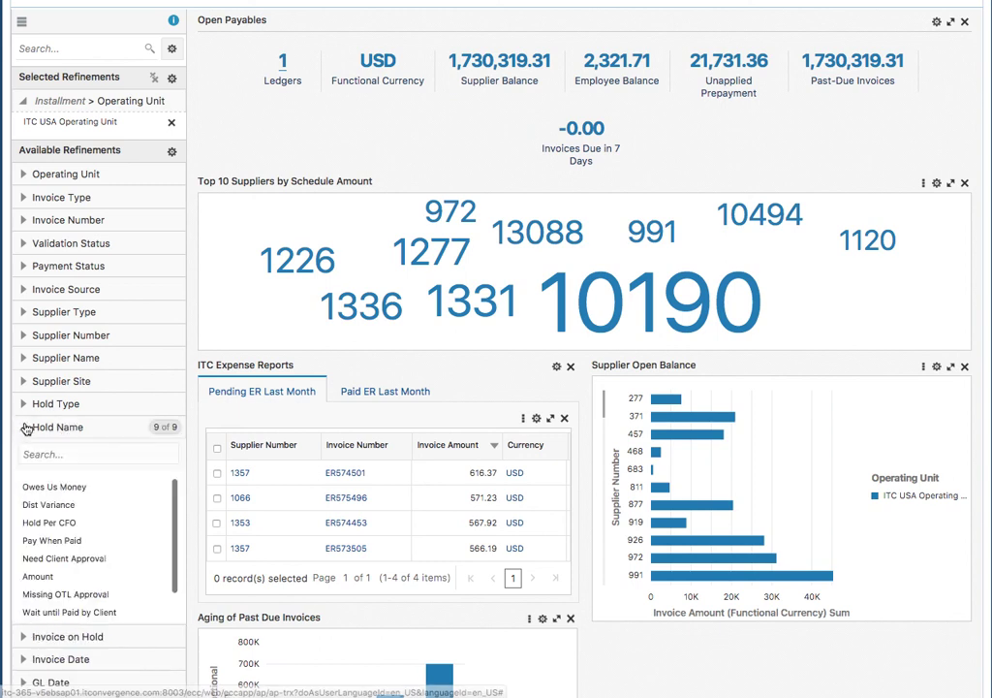
click(53, 524)
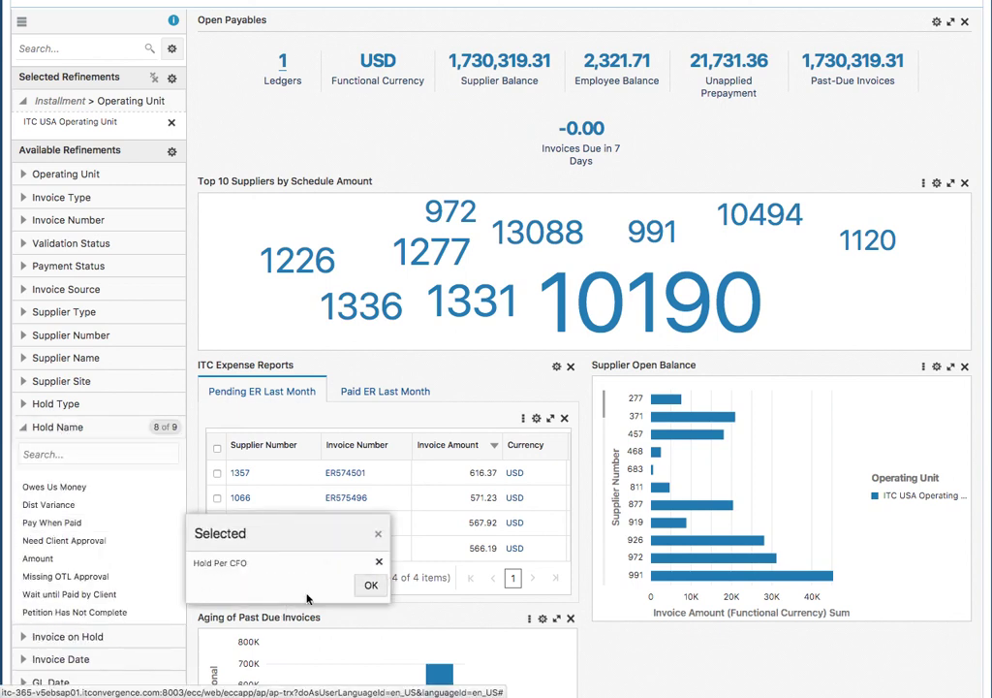
click(372, 586)
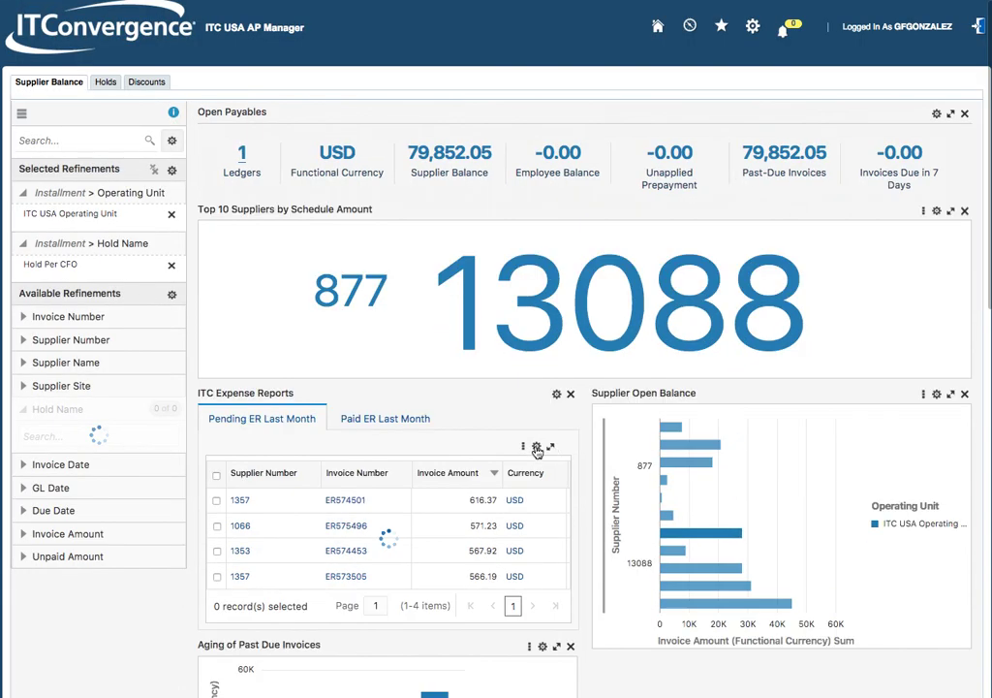
- Review the dashboard filtered to CFO holds and remove the Hold Per CFO refinement
scroll(589, 543, down, 3)
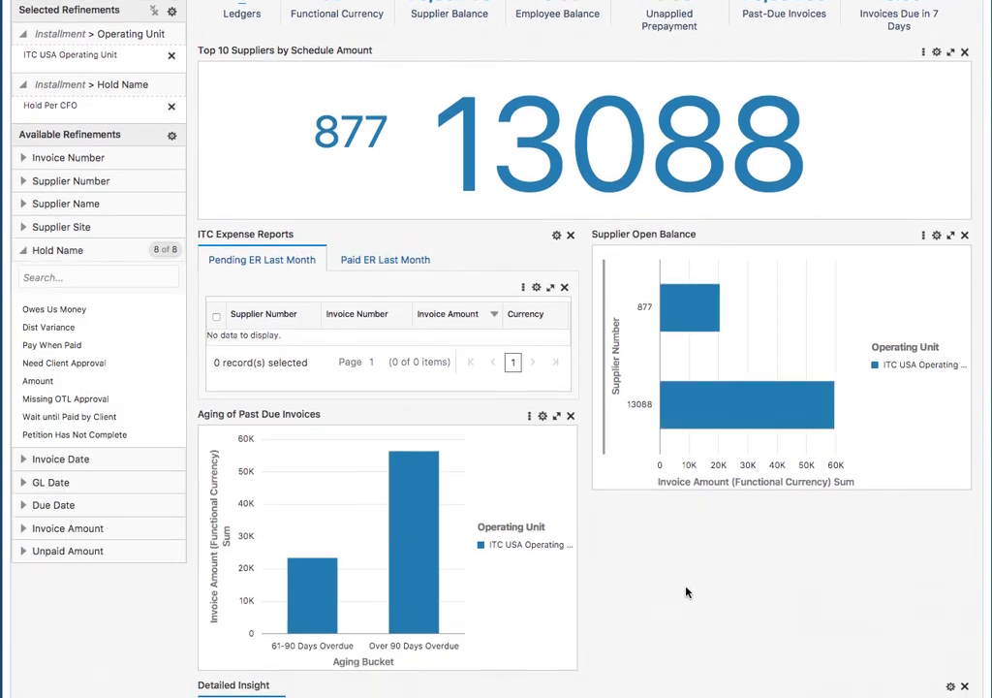
scroll(684, 600, up, 3)
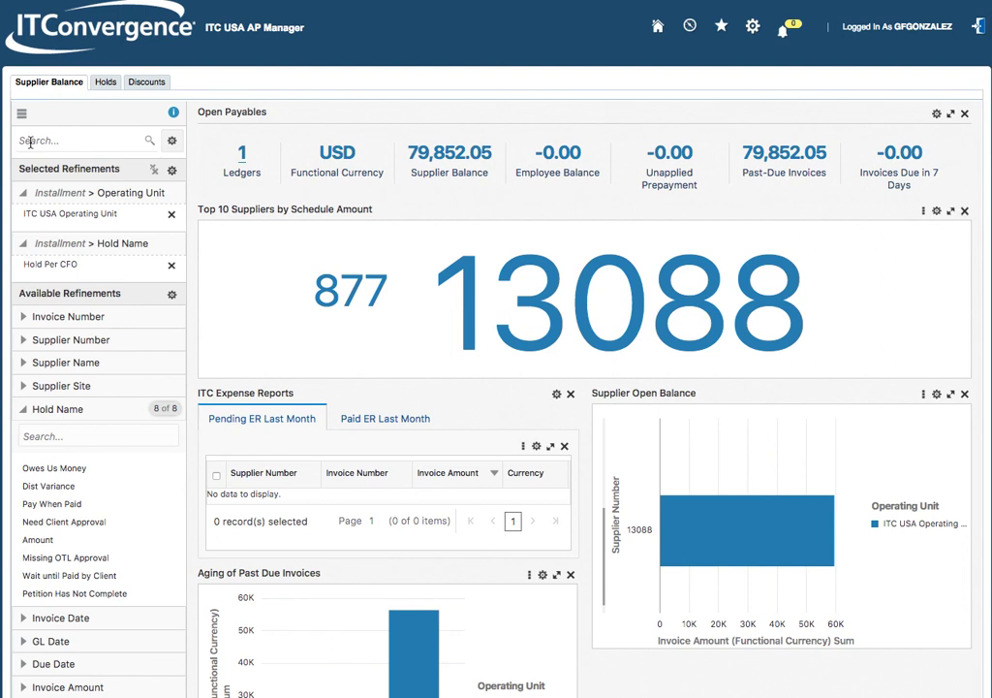
click(172, 268)
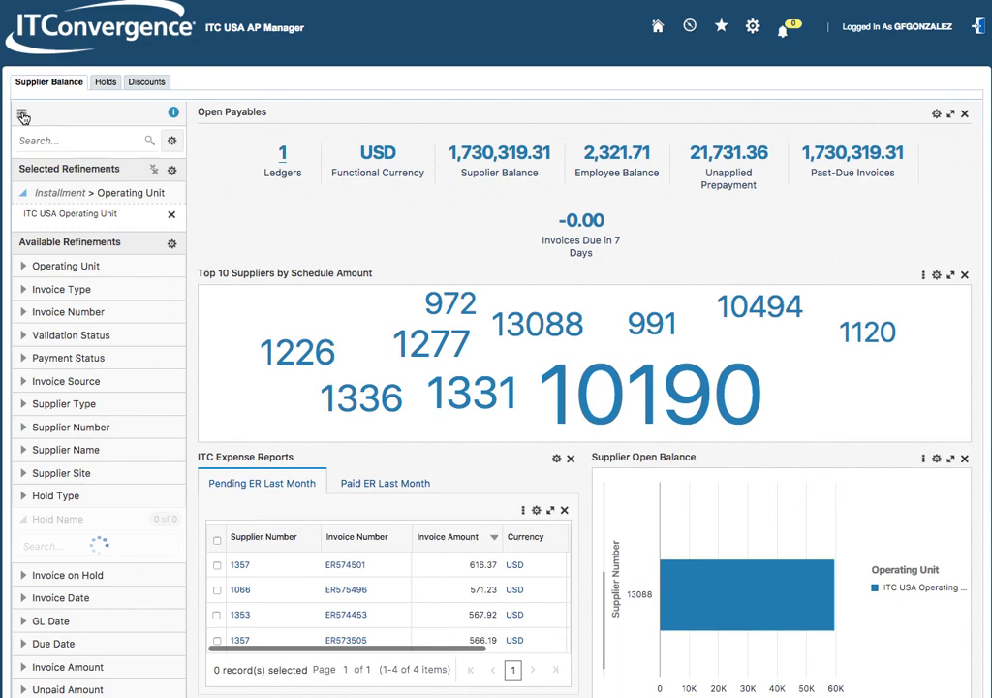
- Collapse the refinements sidebar and view the ledger breakdown behind the Ledgers metric in Open Payables
click(20, 116)
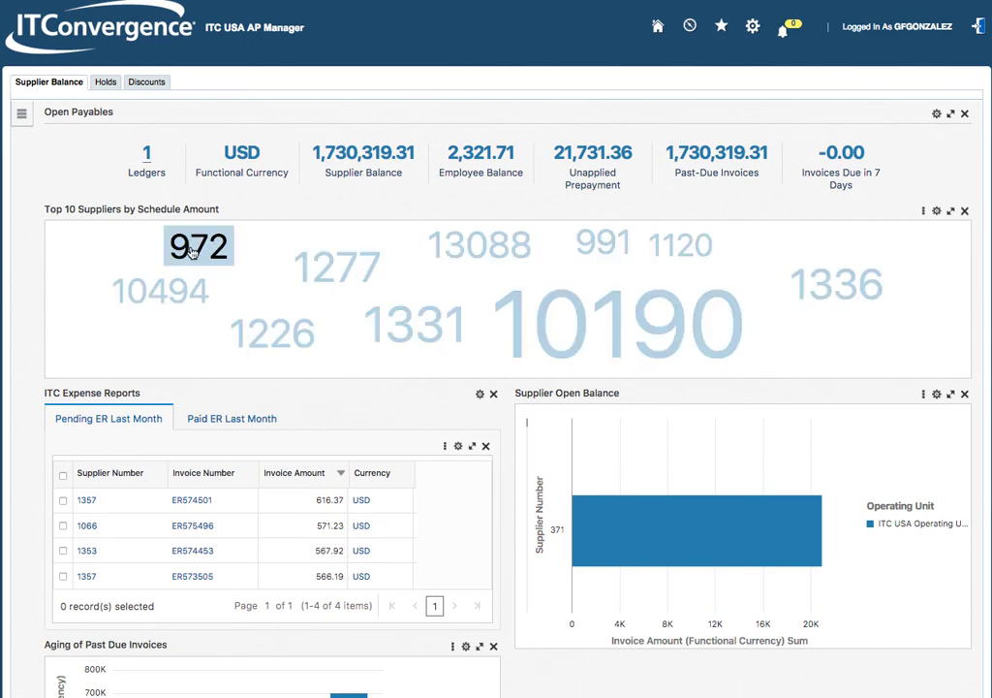
click(148, 157)
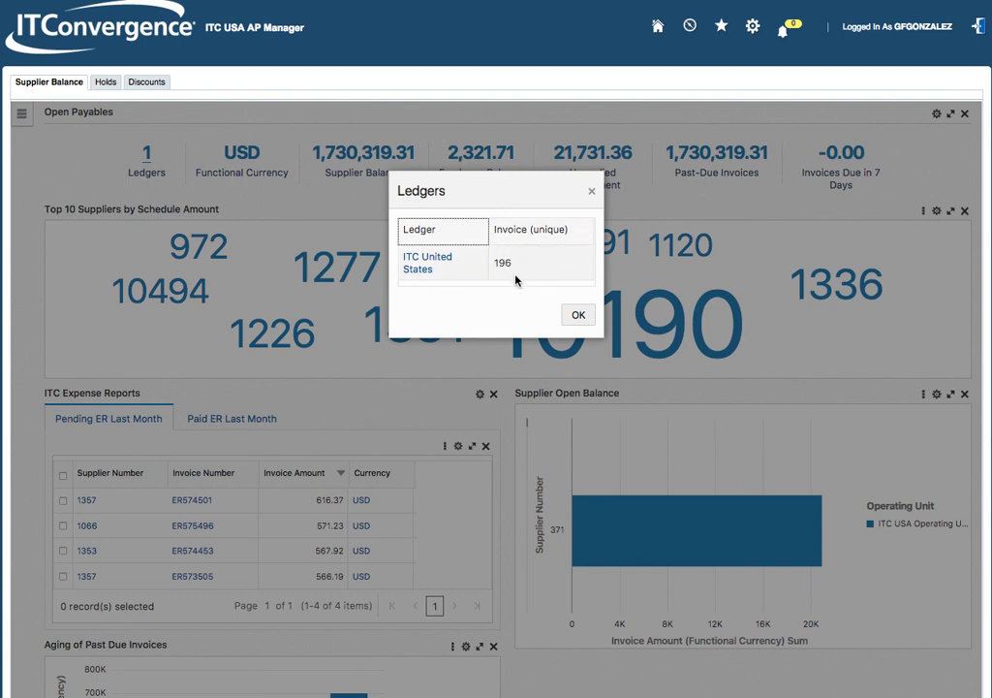
click(584, 318)
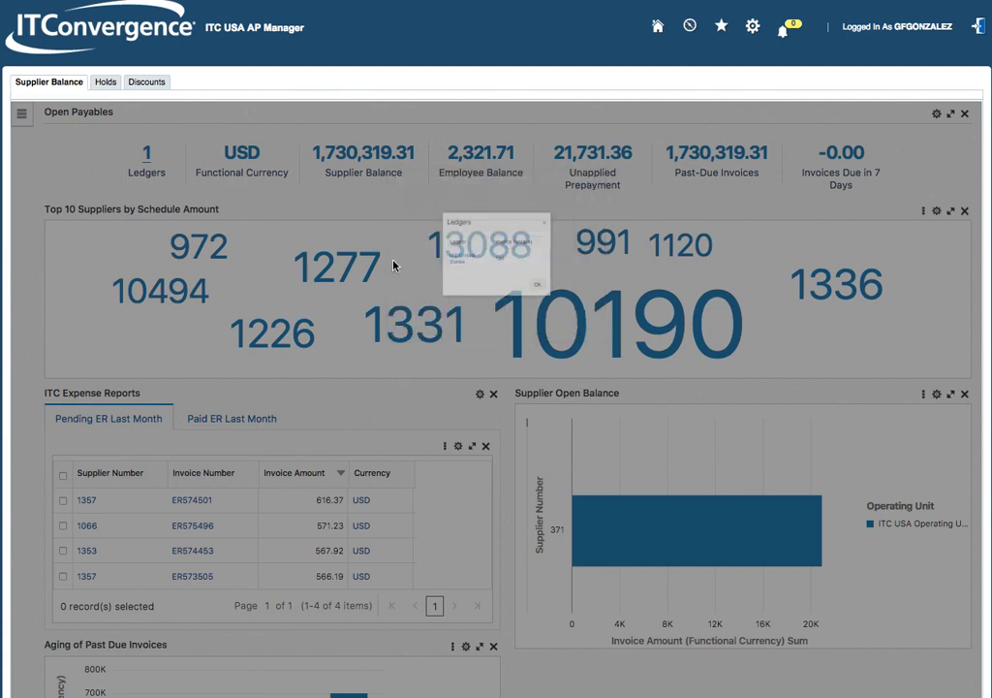
- Expand the refinements sidebar to check the data refresh times for Hold, Installment and Payment, and collapse it again
click(21, 115)
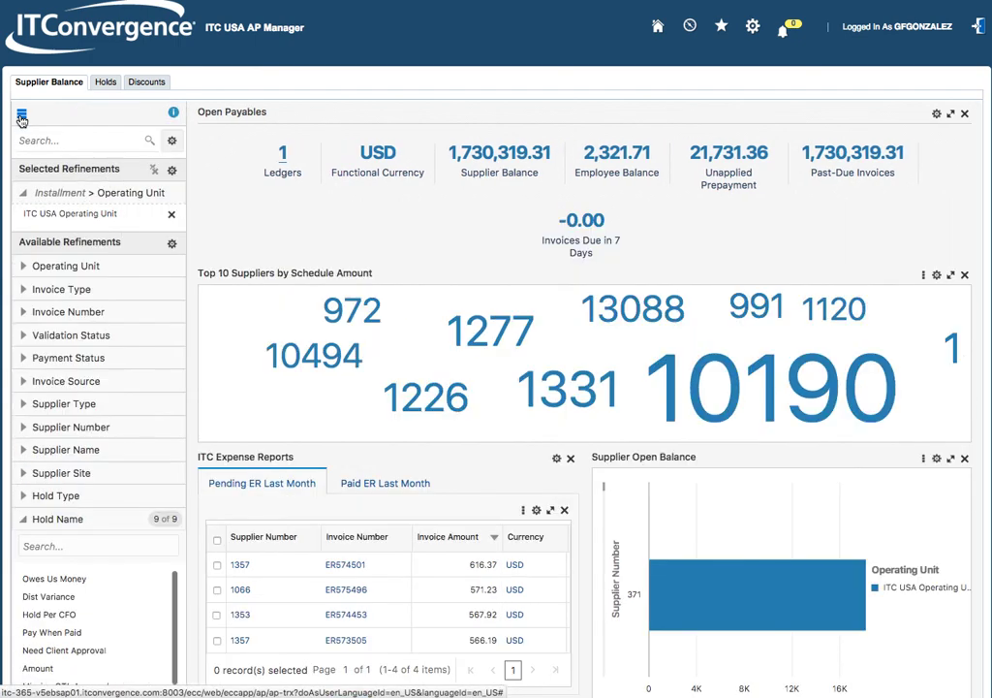
click(175, 115)
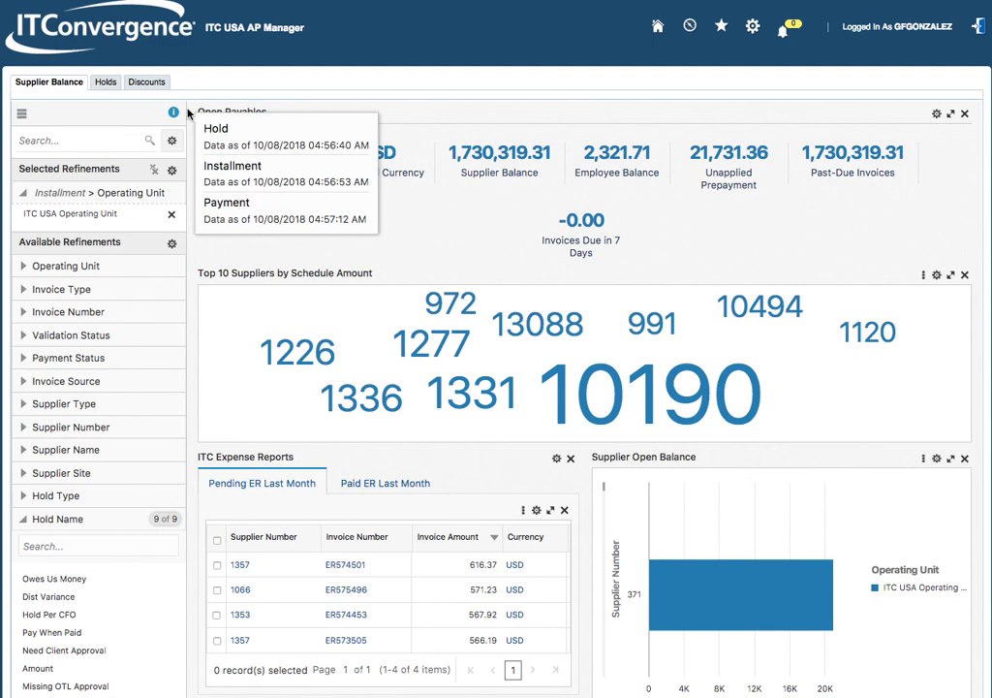
click(21, 113)
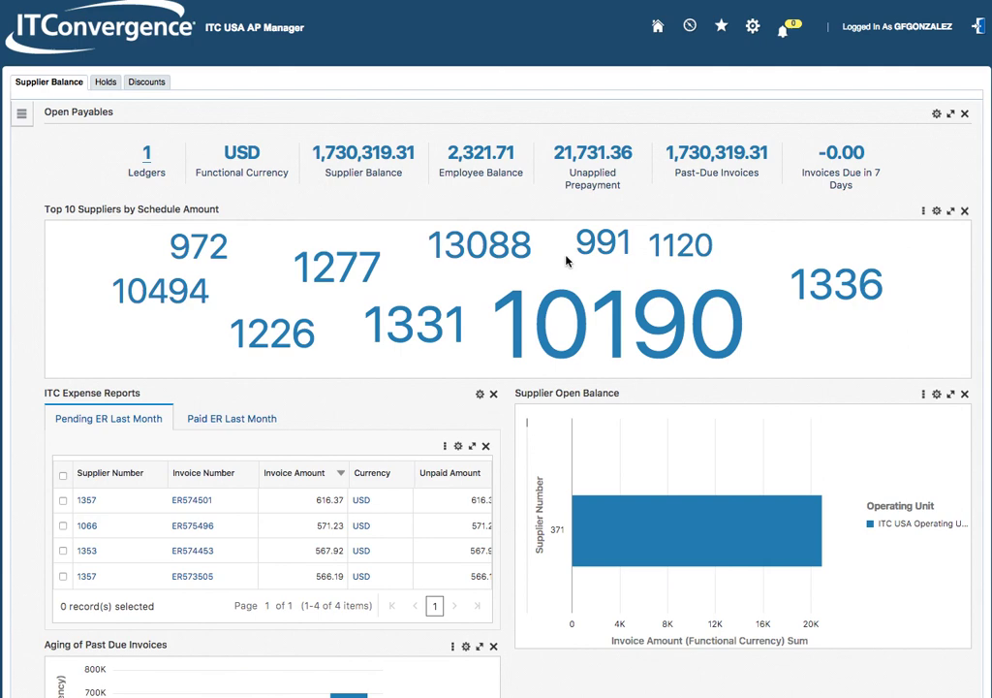
- Filter the dashboard by the largest supplier in the Top 10 Suppliers by Schedule Amount cloud and expand the refinements sidebar
click(597, 344)
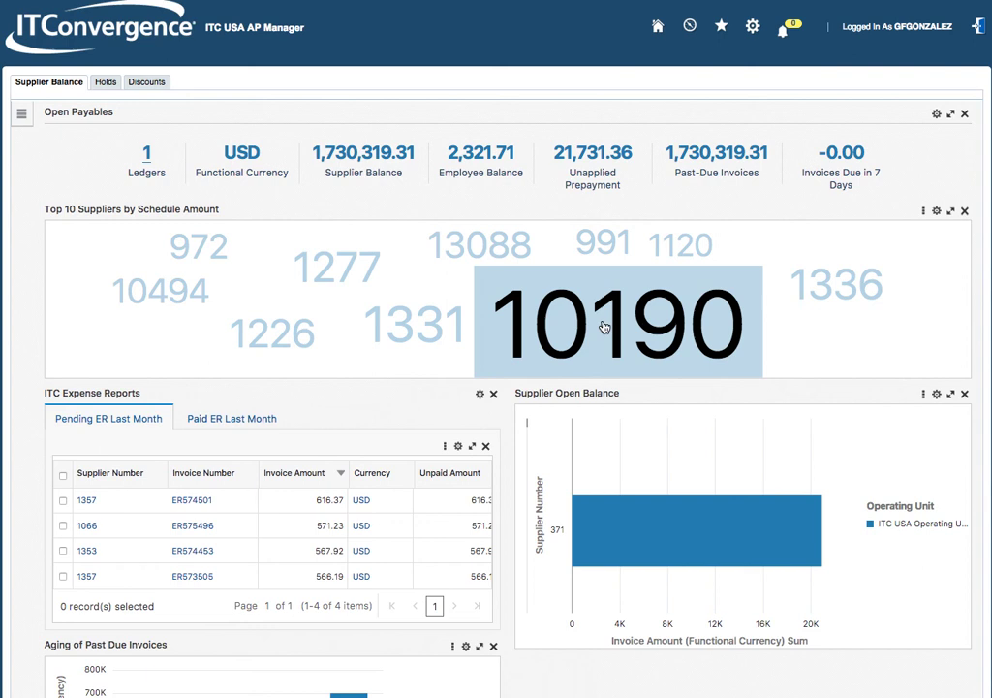
click(603, 326)
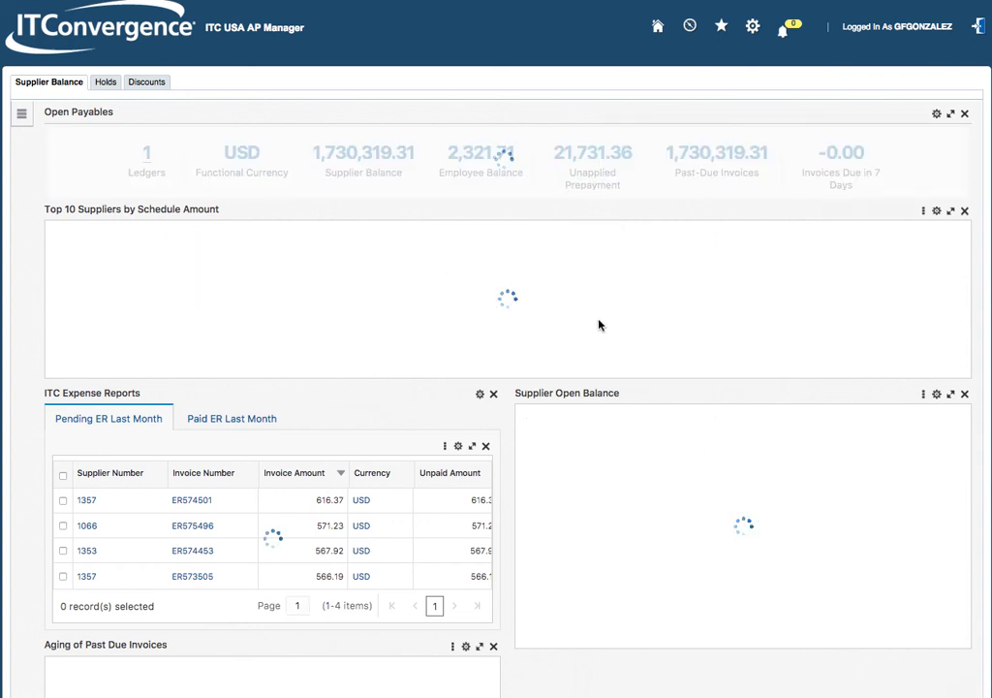
click(22, 116)
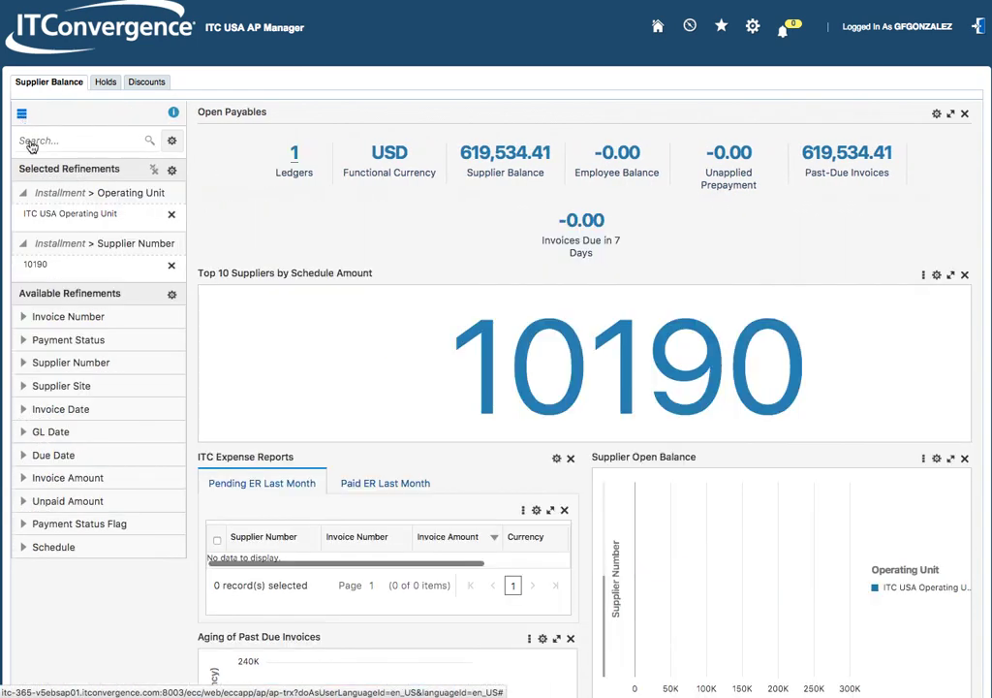
- Review the selected supplier's balances and aging chart, and remove the Supplier Number refinement
double_click(475, 333)
click(590, 451)
scroll(575, 485, down, 5)
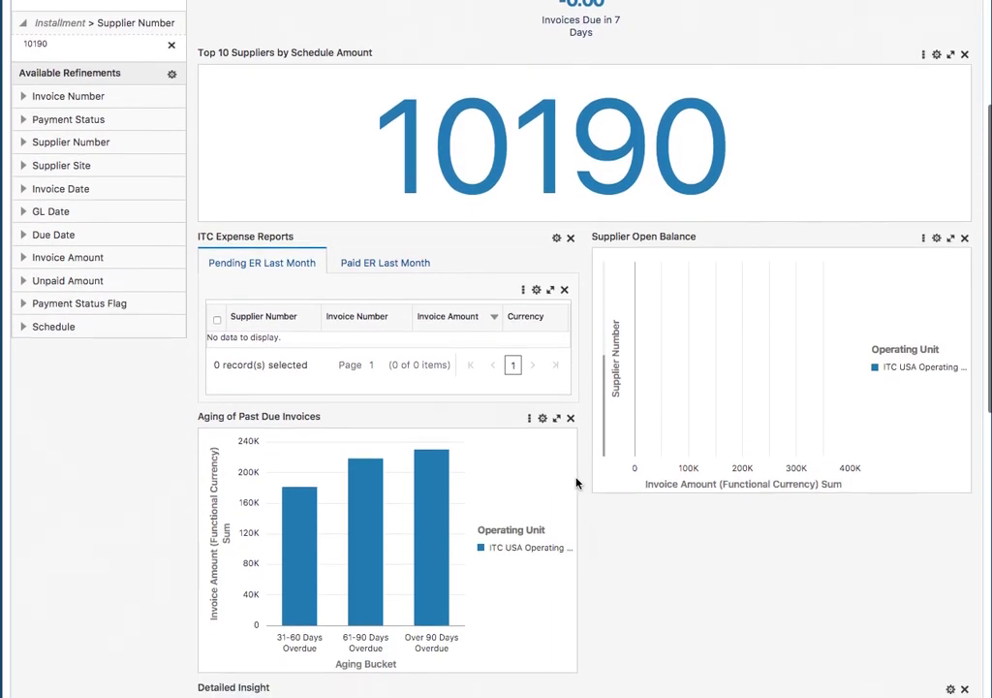
scroll(578, 481, up, 6)
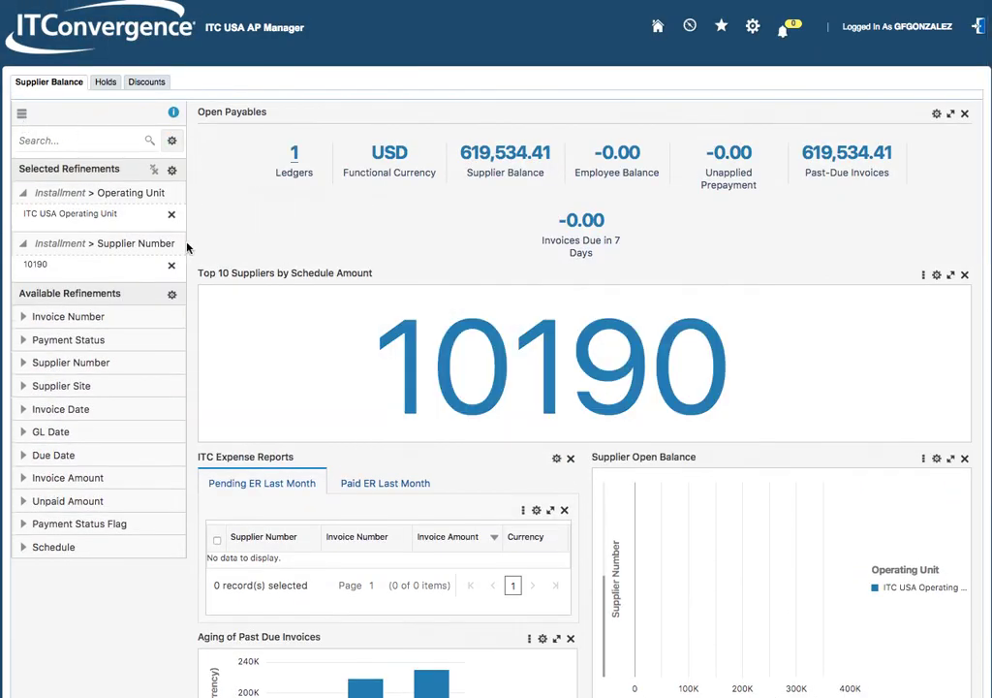
click(170, 269)
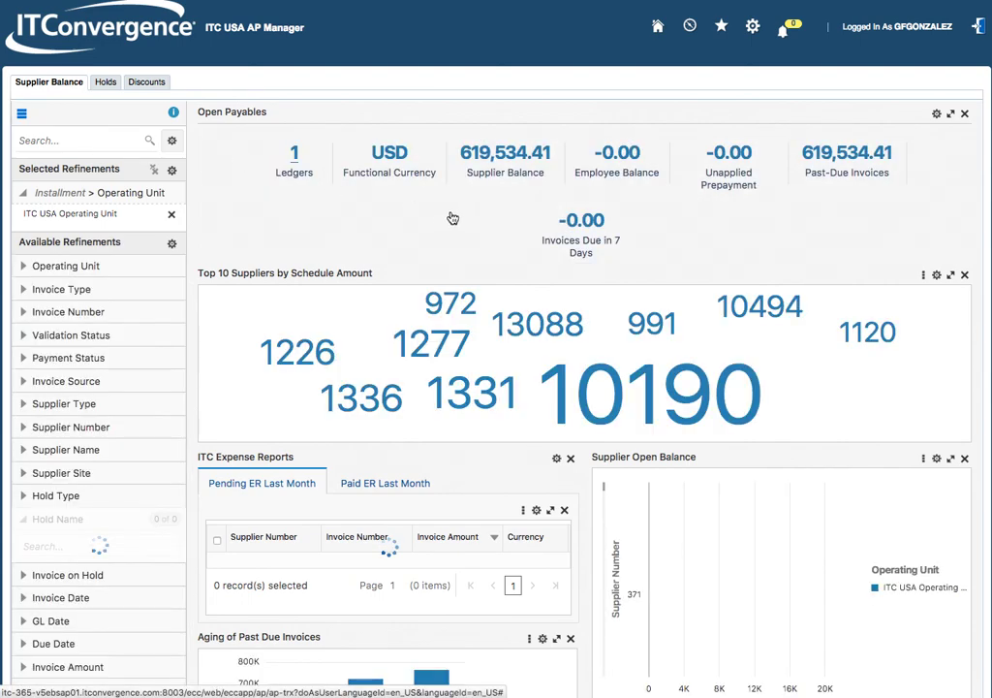
- Collapse the refinements sidebar and examine the expense reports, supplier open balance, past due aging and Detailed Insight sections
scroll(436, 167, down, 2)
scroll(436, 165, down, 5)
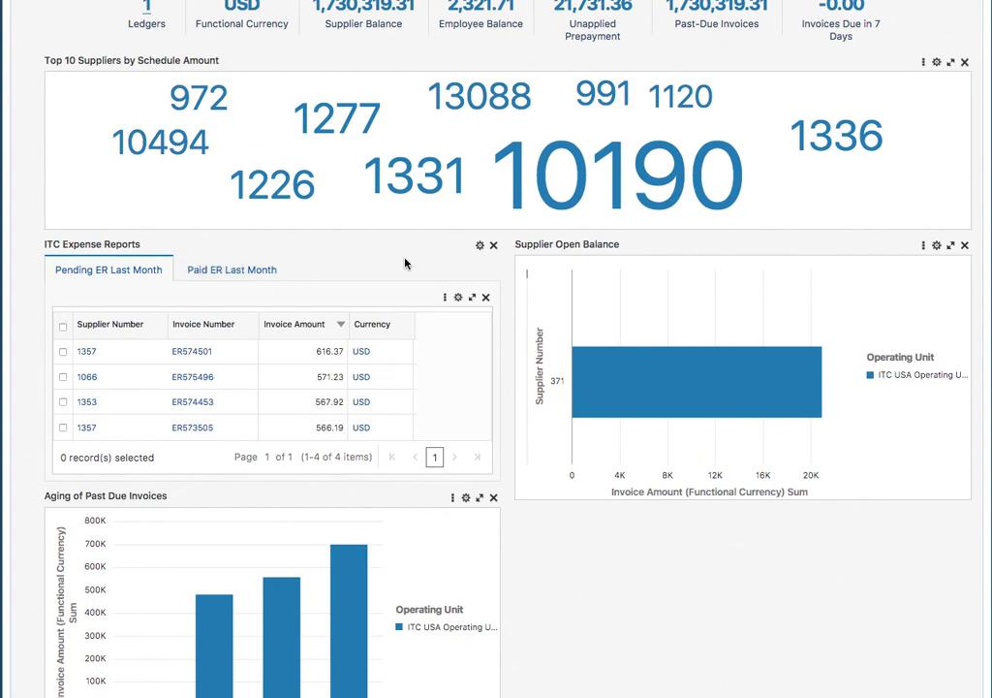
scroll(388, 288, up, 2)
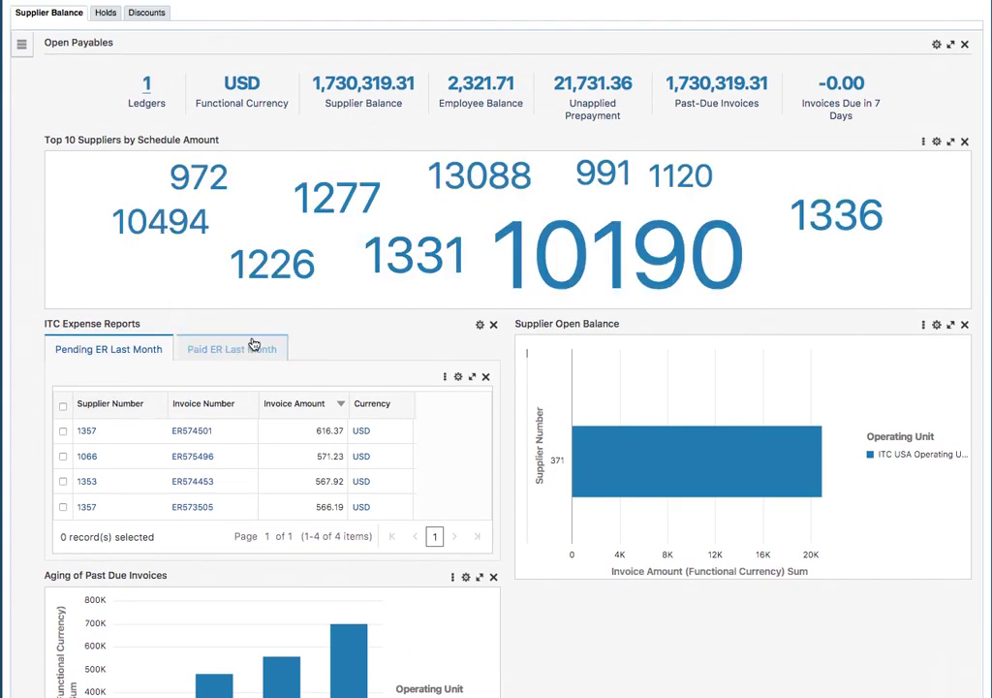
scroll(515, 359, down, 8)
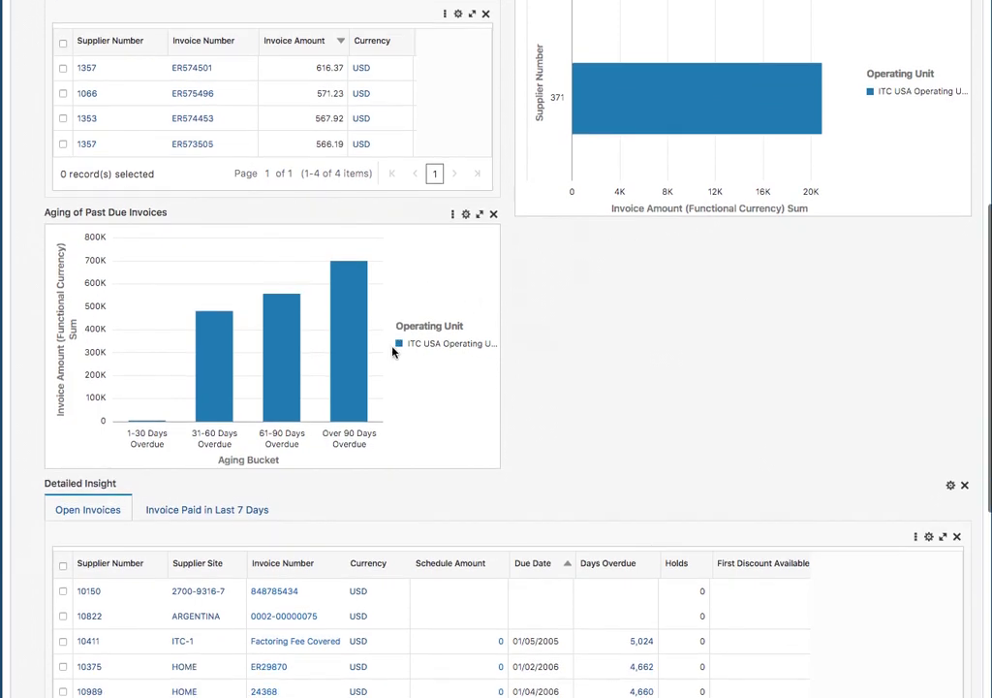
scroll(449, 184, up, 7)
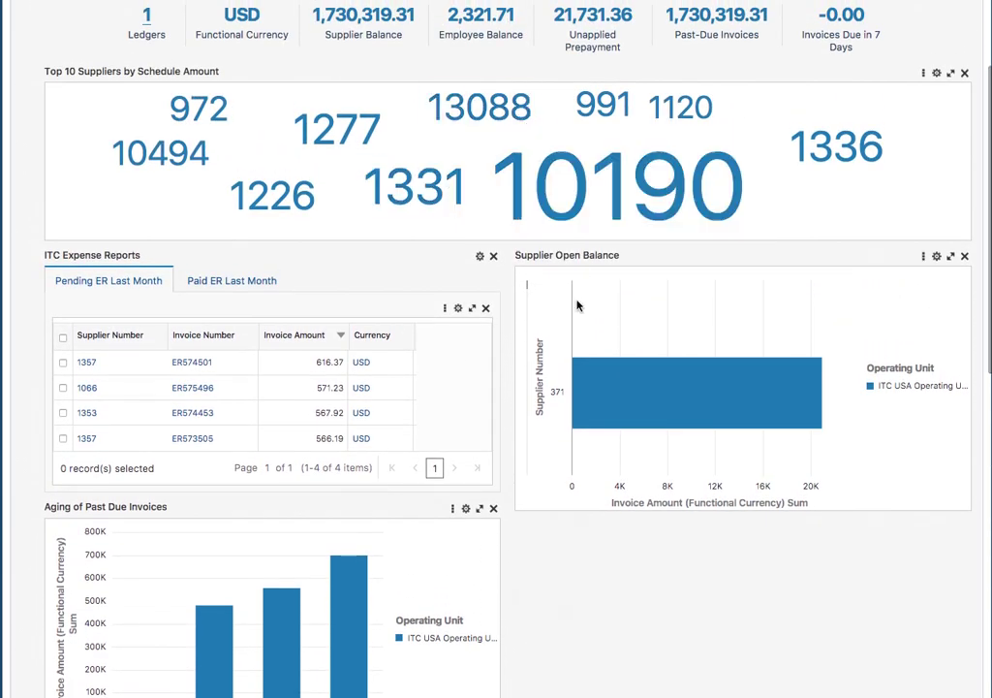
- Maximize the Aging of Past Due Invoices chart for a closer look and restore it to its normal size
scroll(464, 286, down, 2)
scroll(489, 296, down, 3)
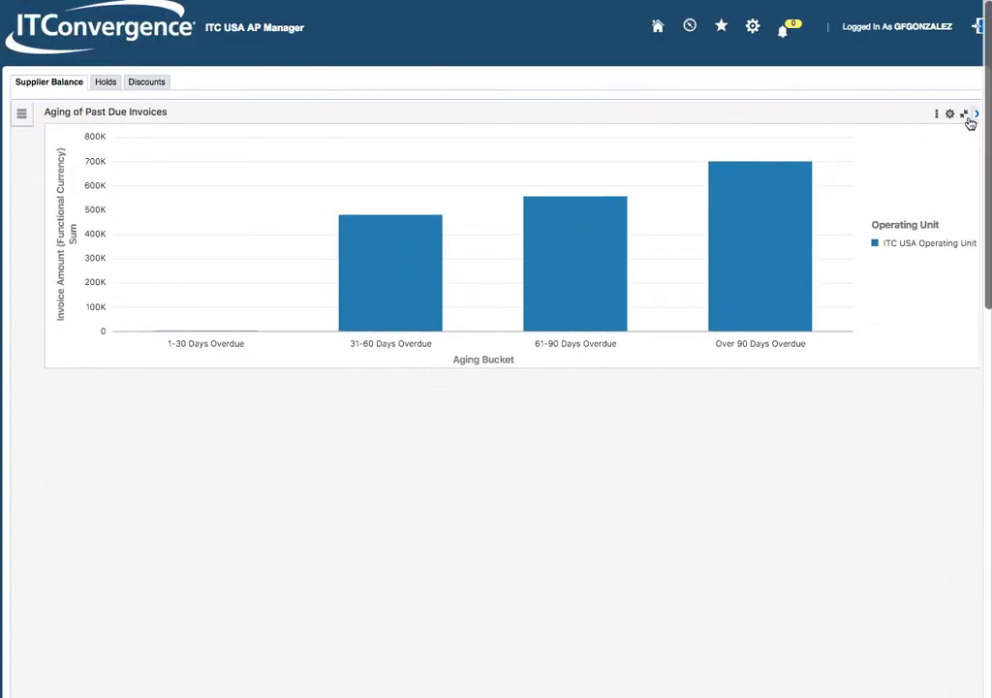
click(960, 115)
scroll(467, 413, down, 5)
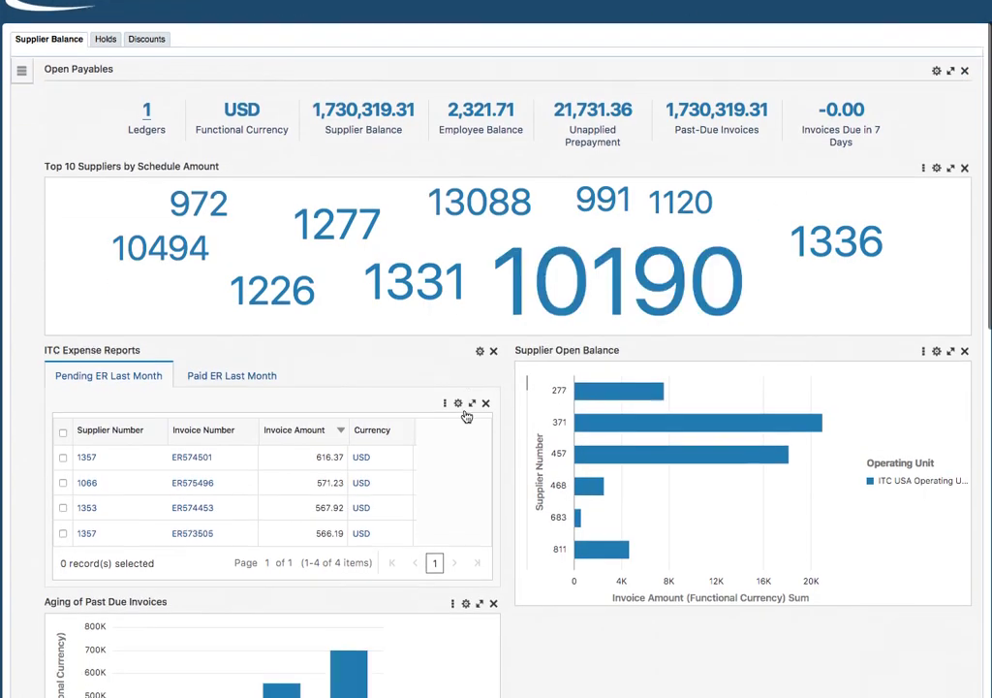
- Review the Aging of Past Due Invoices chart's configuration, including its data set options and conditions, and close it without changes
click(466, 286)
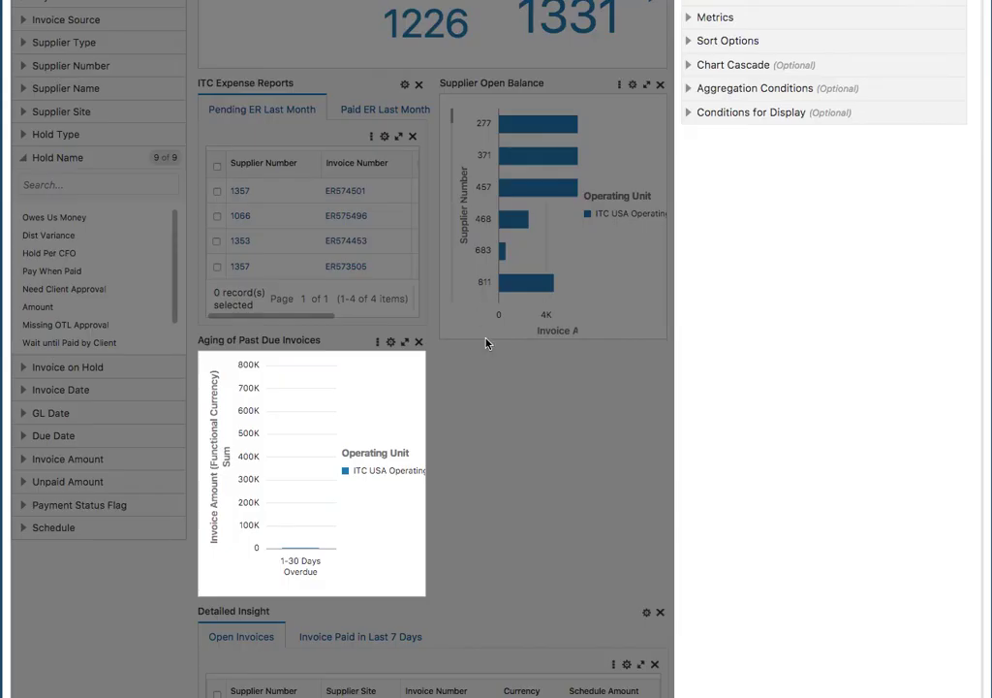
scroll(765, 308, up, 6)
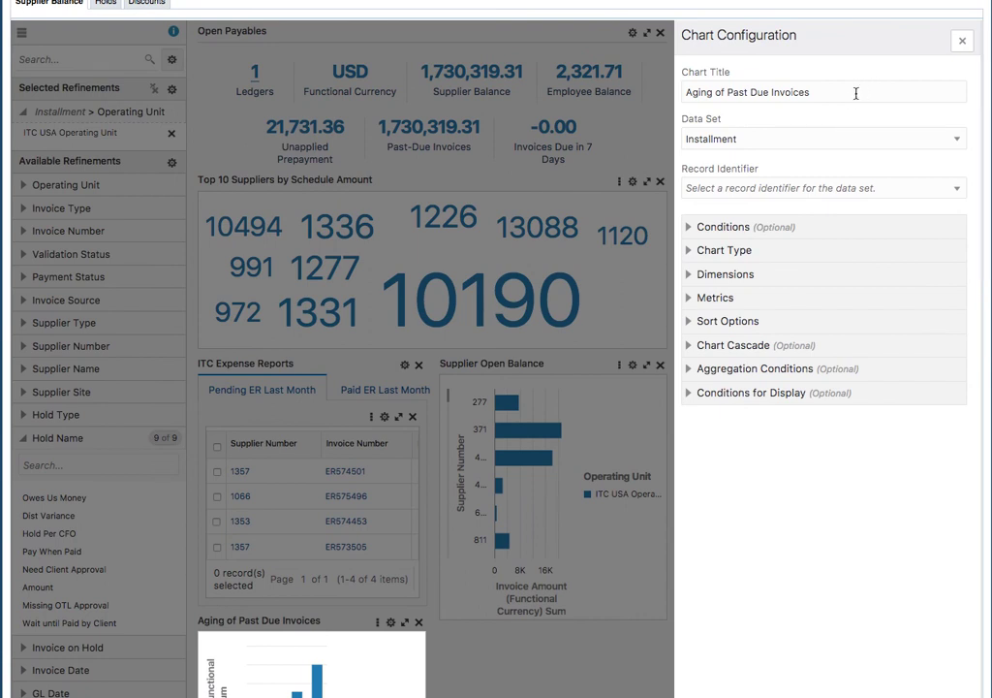
click(845, 138)
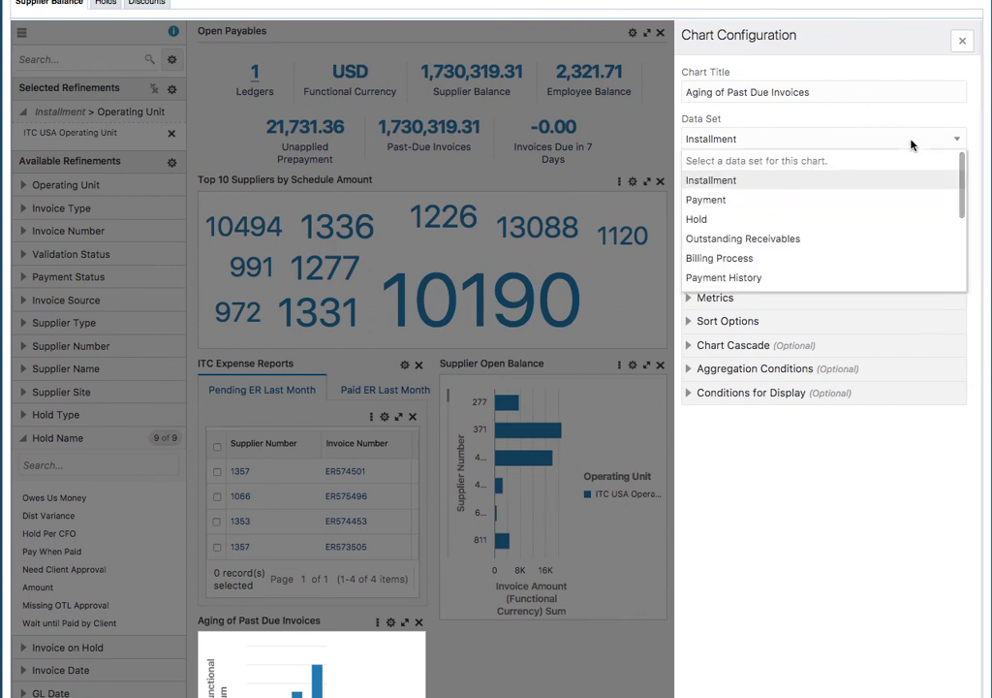
click(831, 181)
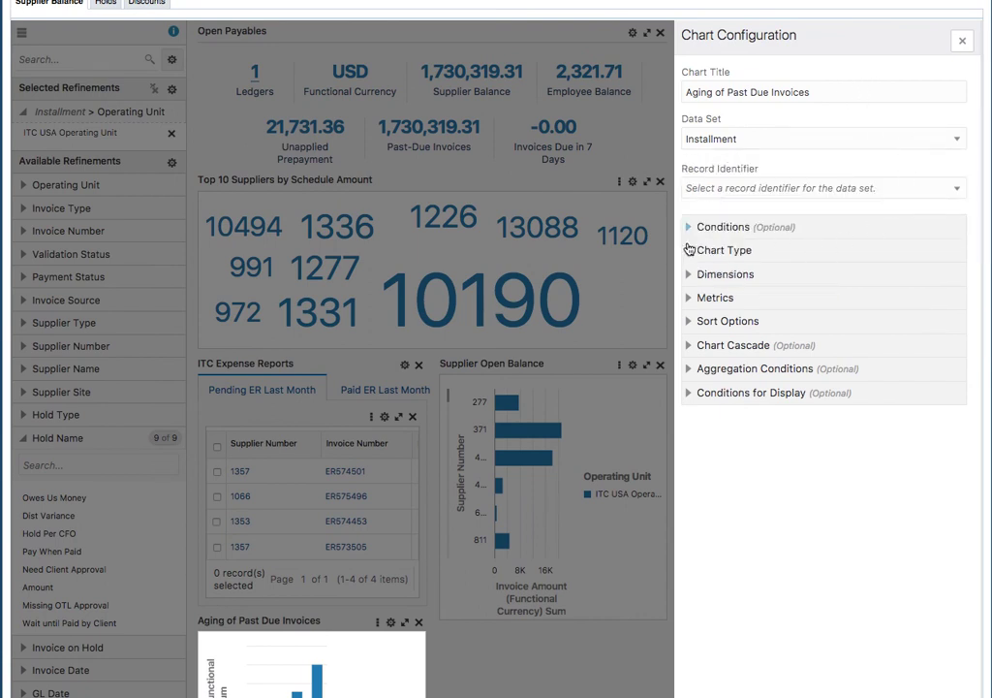
click(691, 231)
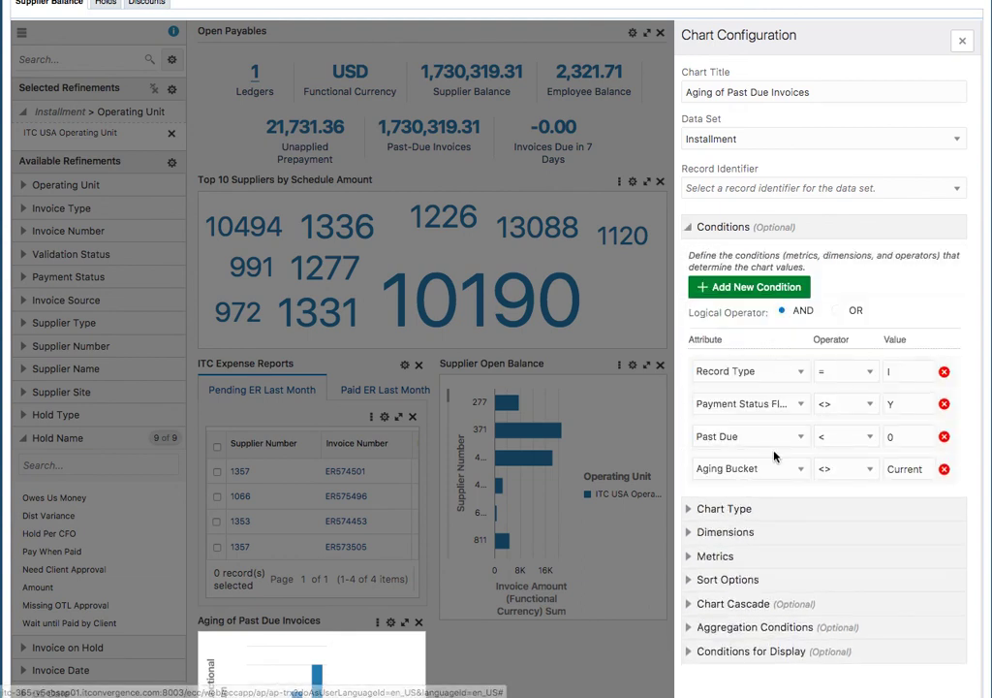
click(691, 227)
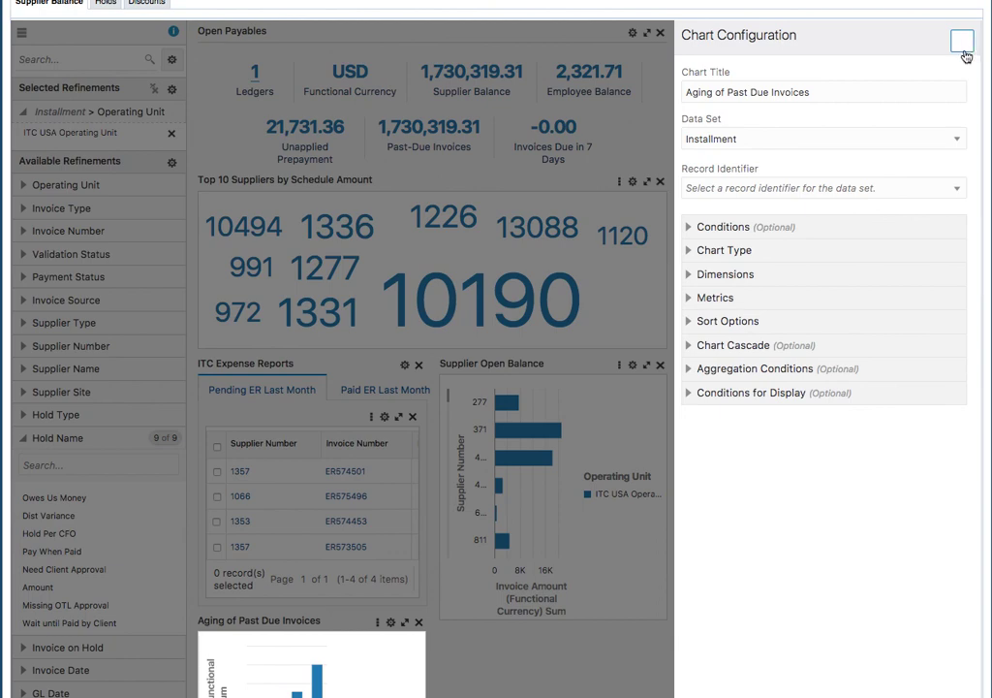
click(962, 41)
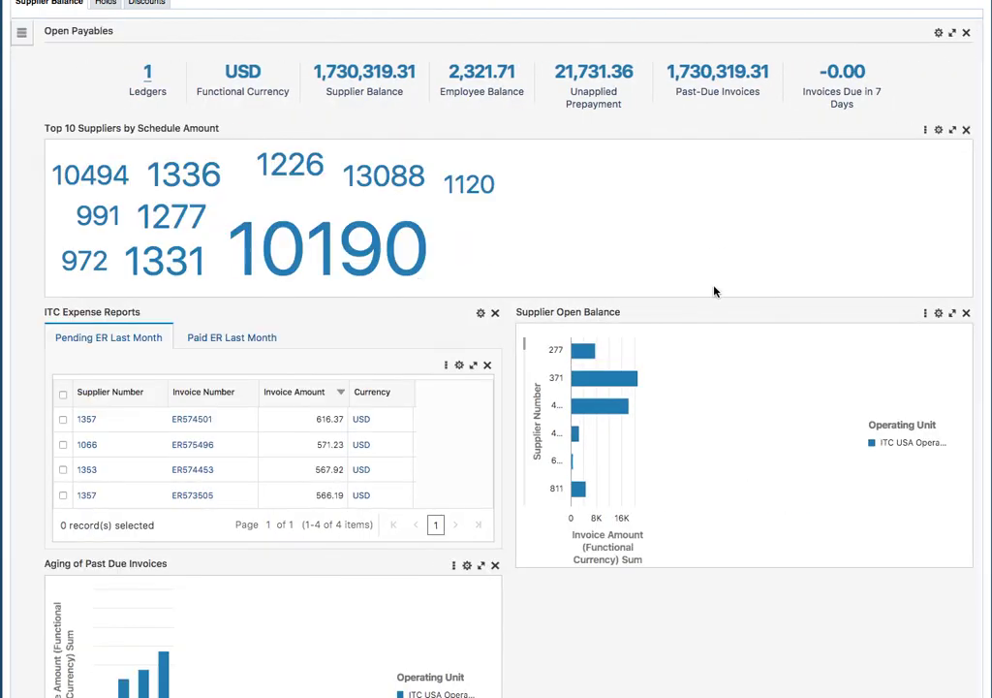
- Inspect the chart type settings in the Supplier Open Balance chart's configuration and close it without changes
scroll(478, 264, down, 3)
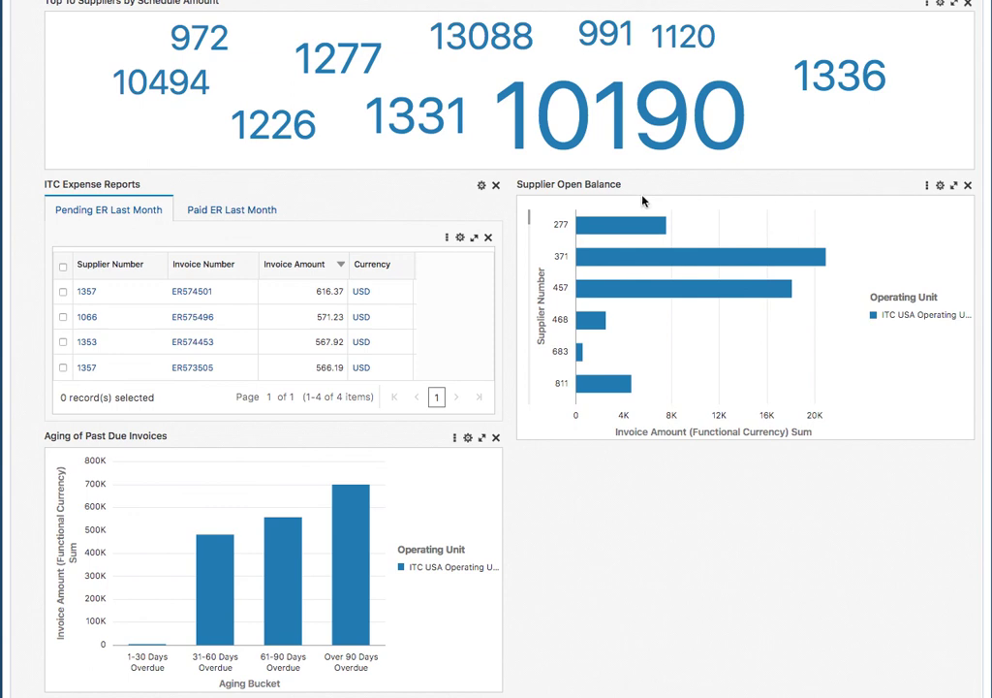
scroll(644, 202, up, 1)
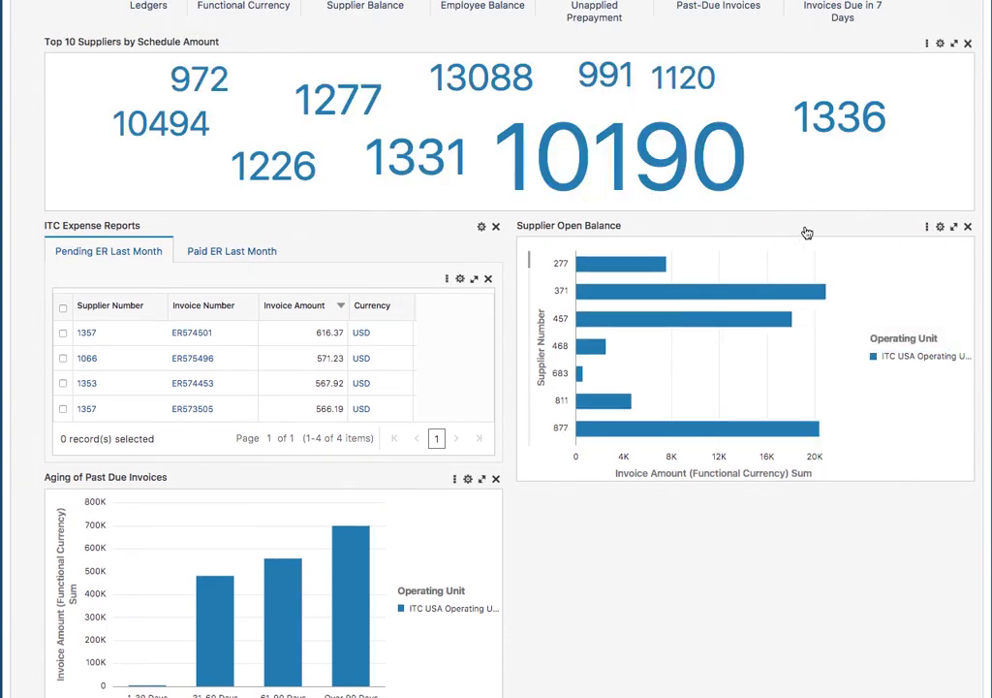
scroll(925, 194, down, 1)
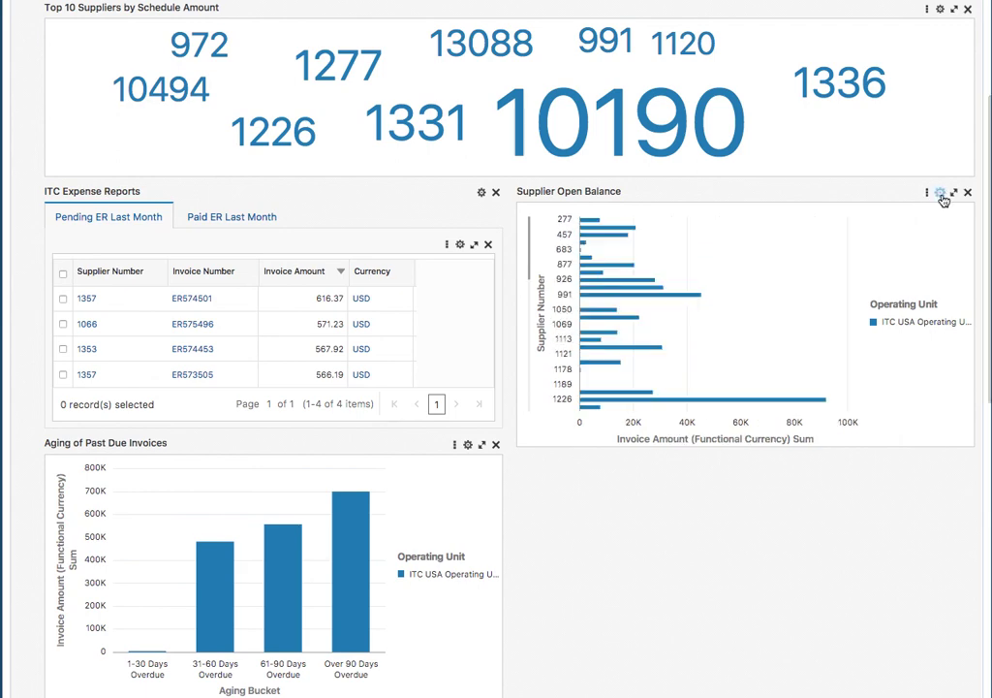
click(940, 194)
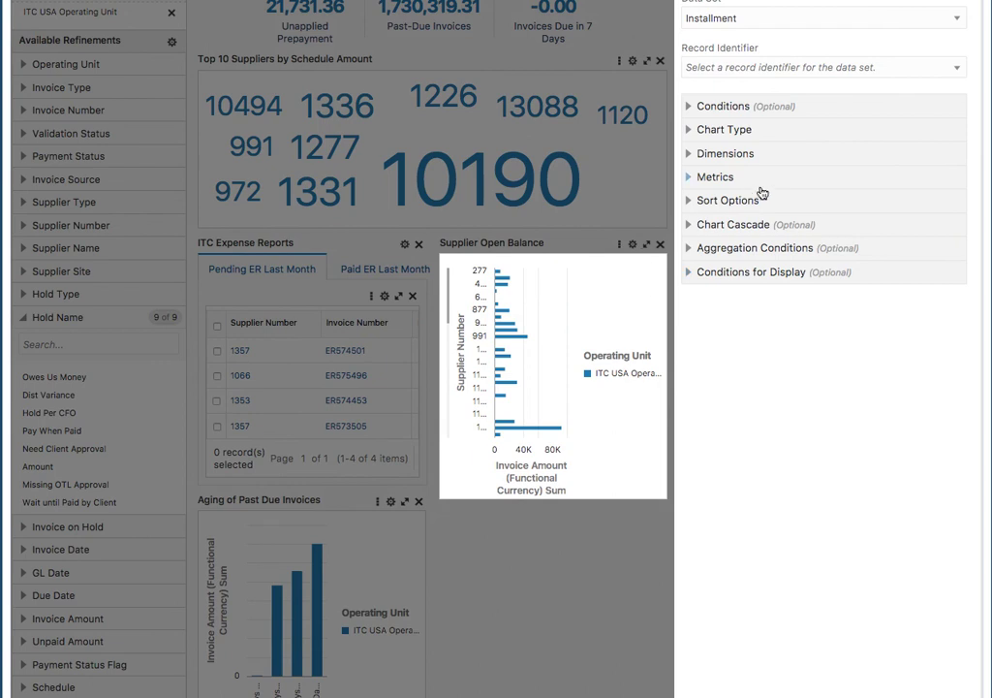
click(694, 129)
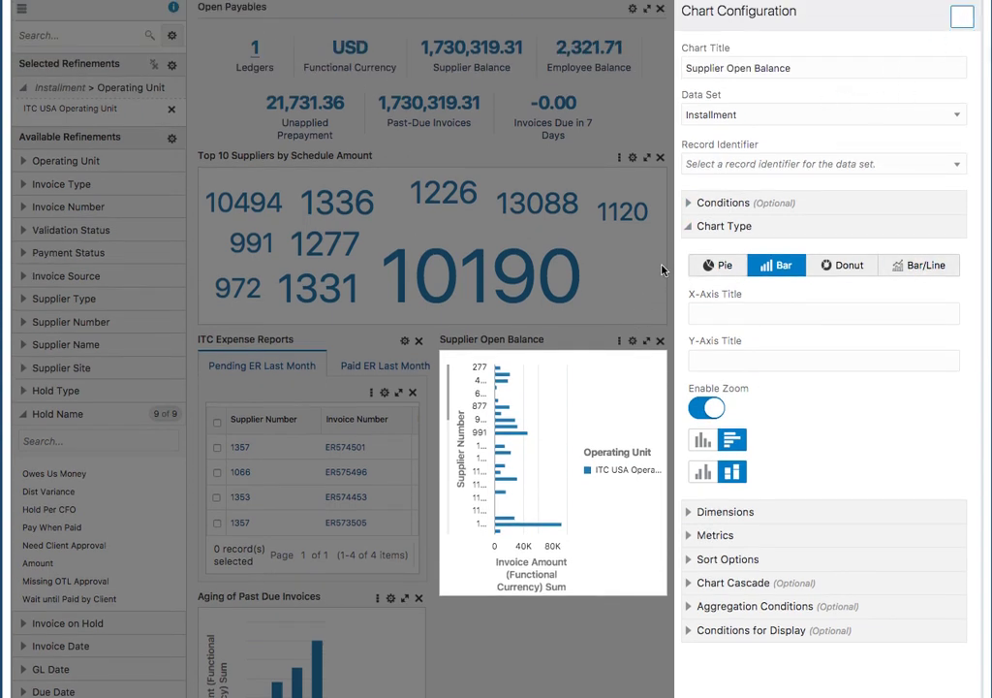
click(666, 269)
- Add a new Chart component to the dashboard directly below the Top 10 Suppliers by Schedule Amount cloud
scroll(582, 224, down, 3)
scroll(582, 224, down, 8)
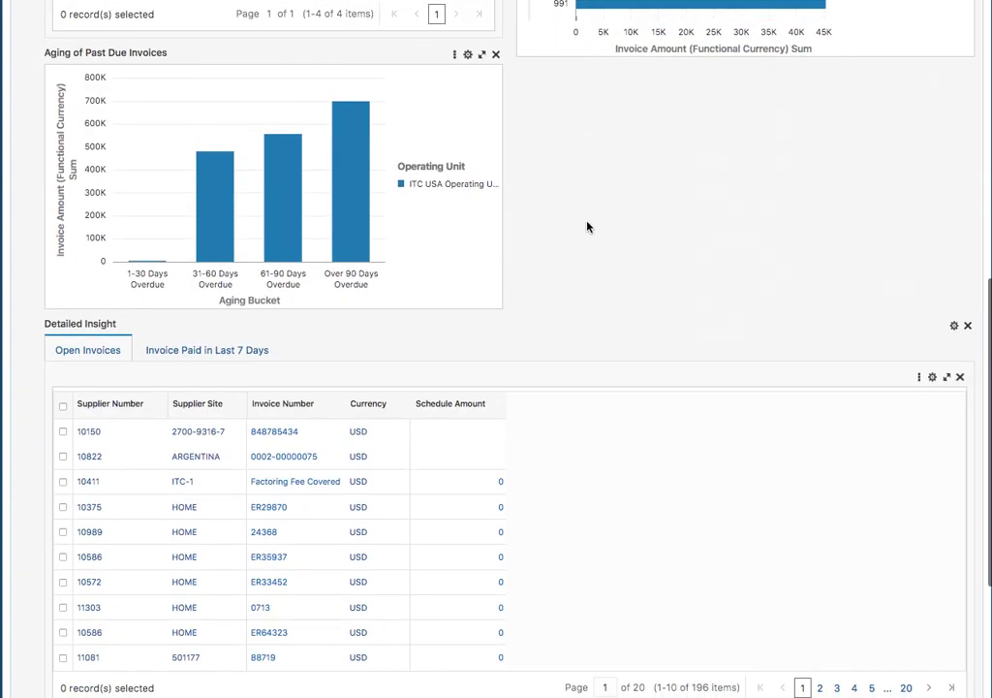
scroll(201, 322, down, 1)
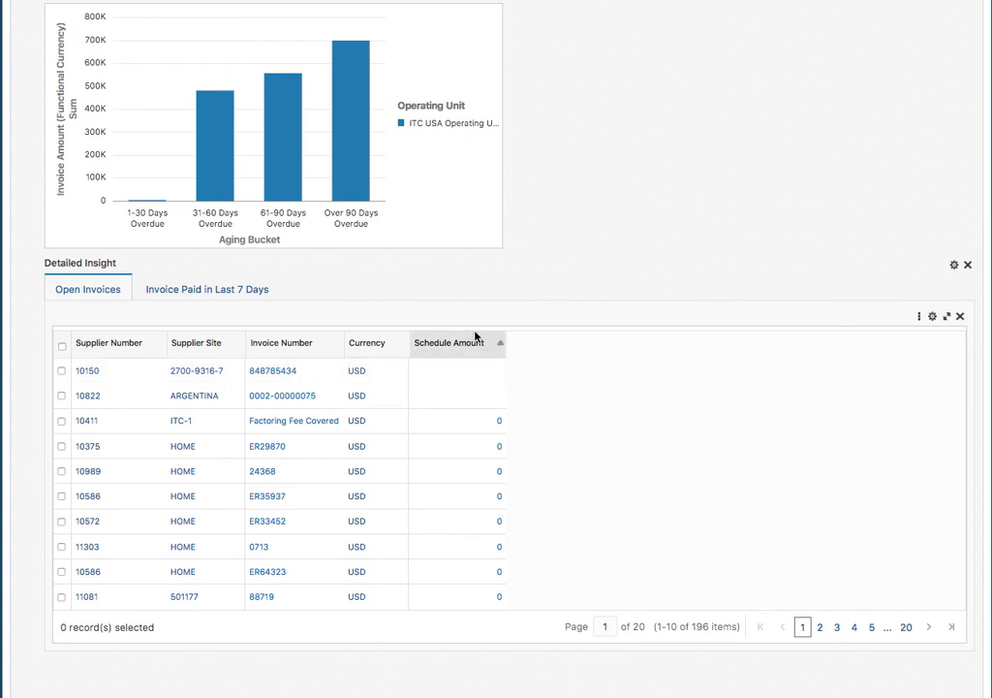
scroll(505, 332, up, 3)
scroll(505, 333, up, 6)
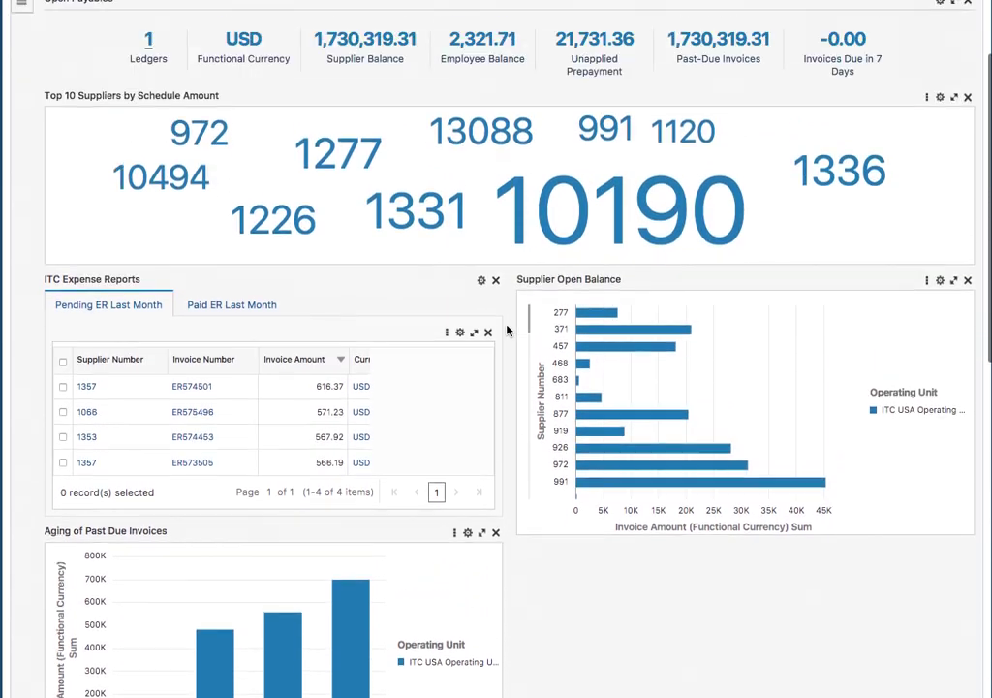
scroll(507, 332, down, 12)
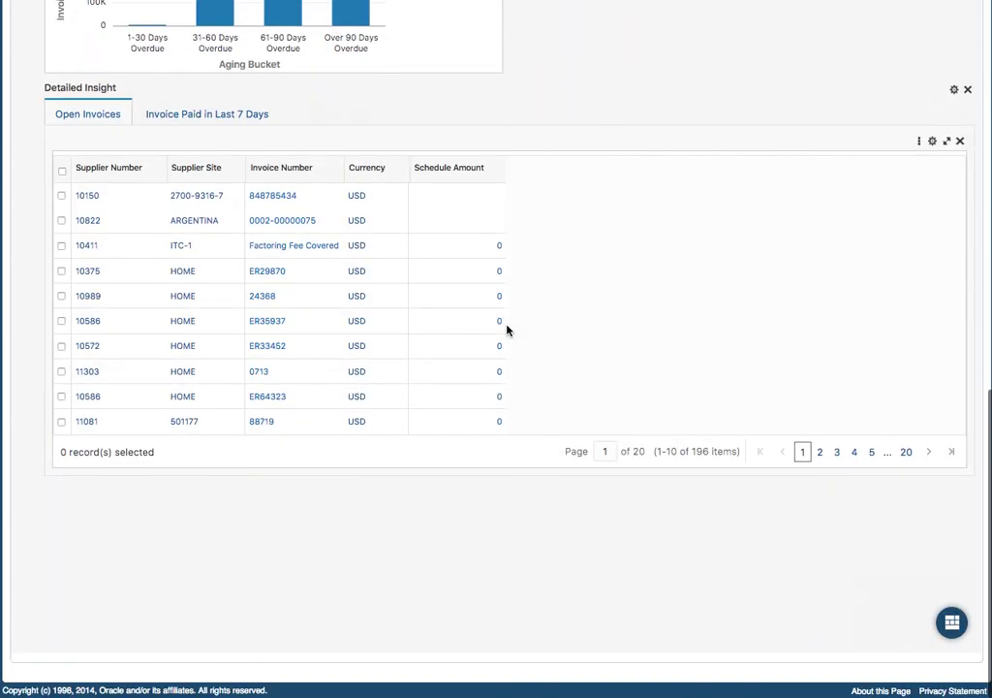
click(950, 625)
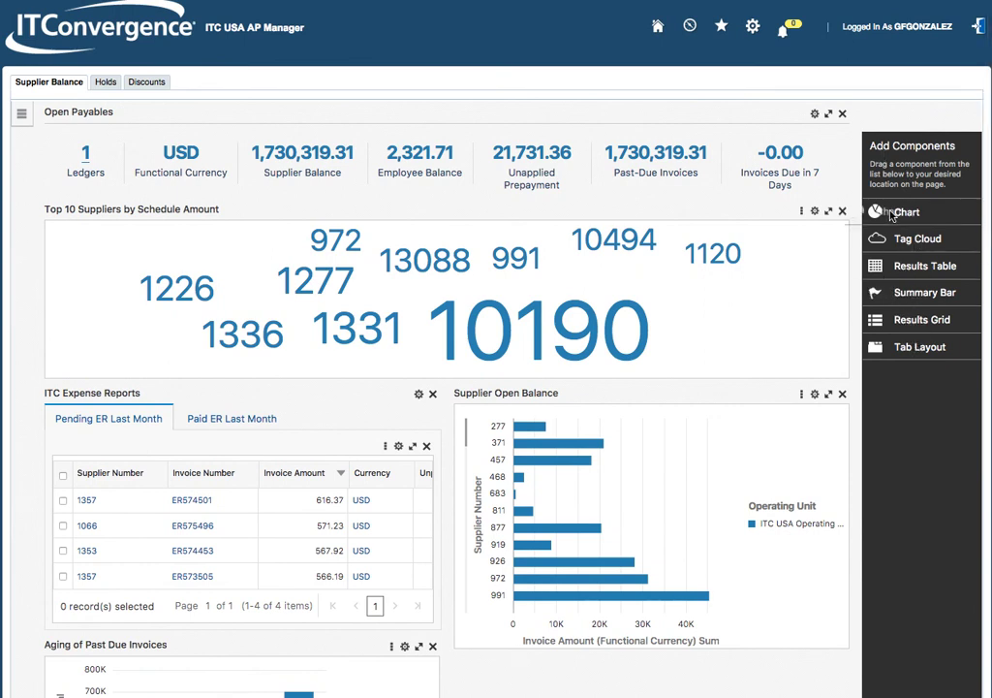
drag(877, 211, 296, 381)
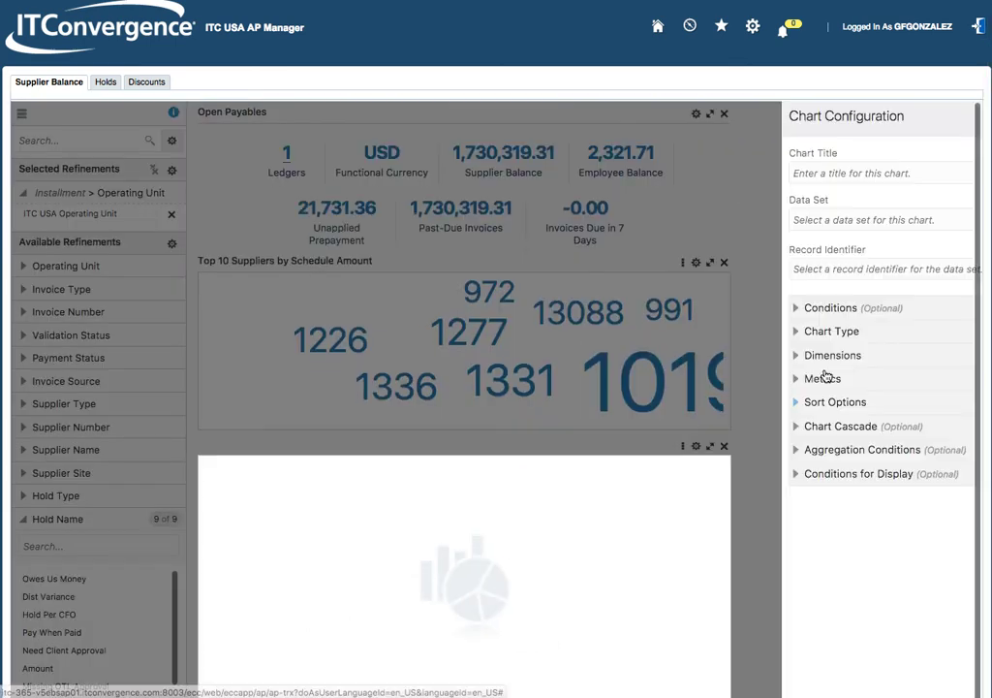
- Title the new chart "Test Chart" and set its data set to Installment, leaving the record identifier unselected
click(814, 394)
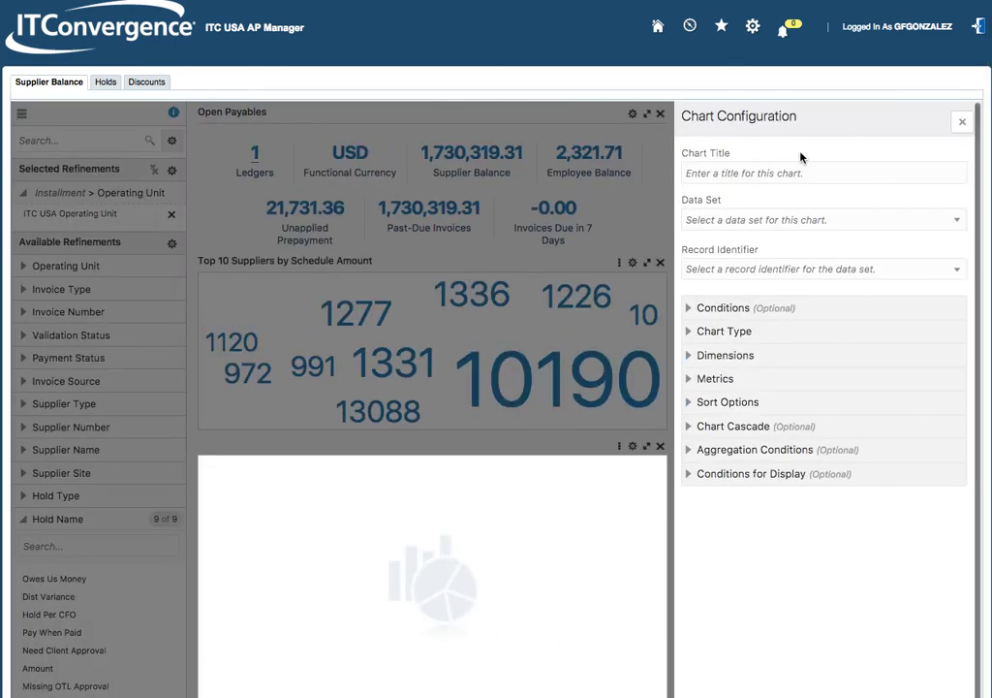
click(816, 171)
text(Test Chart)
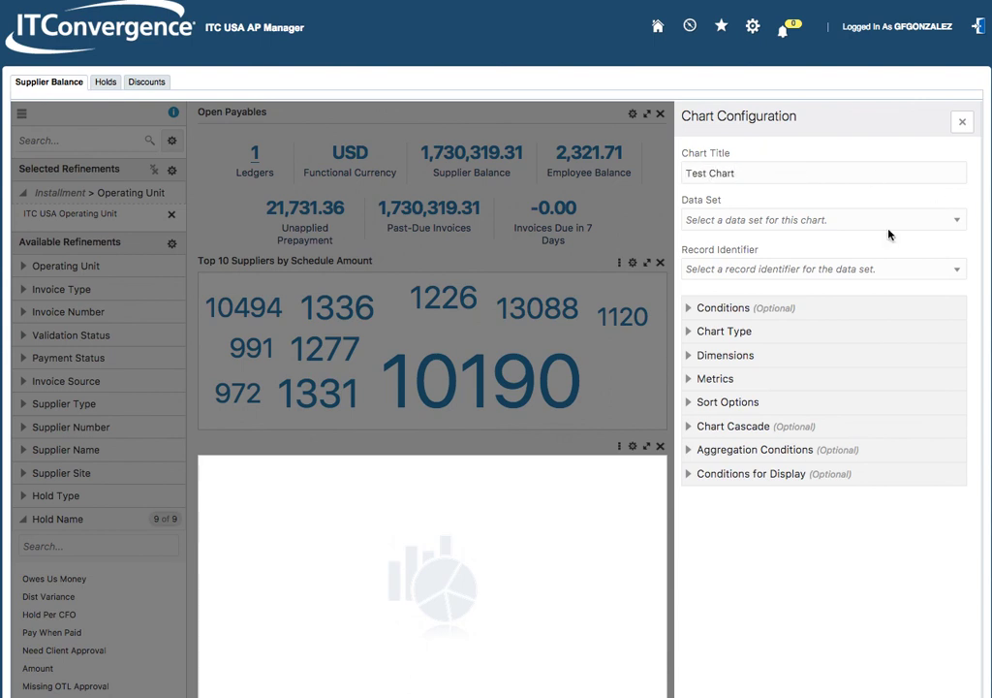
click(886, 220)
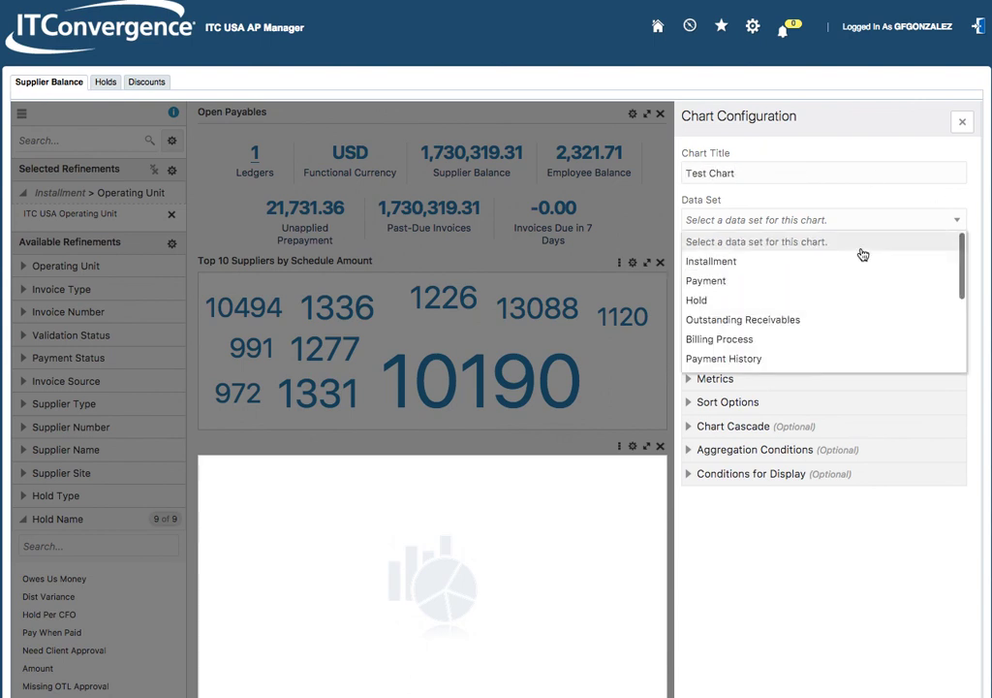
click(755, 264)
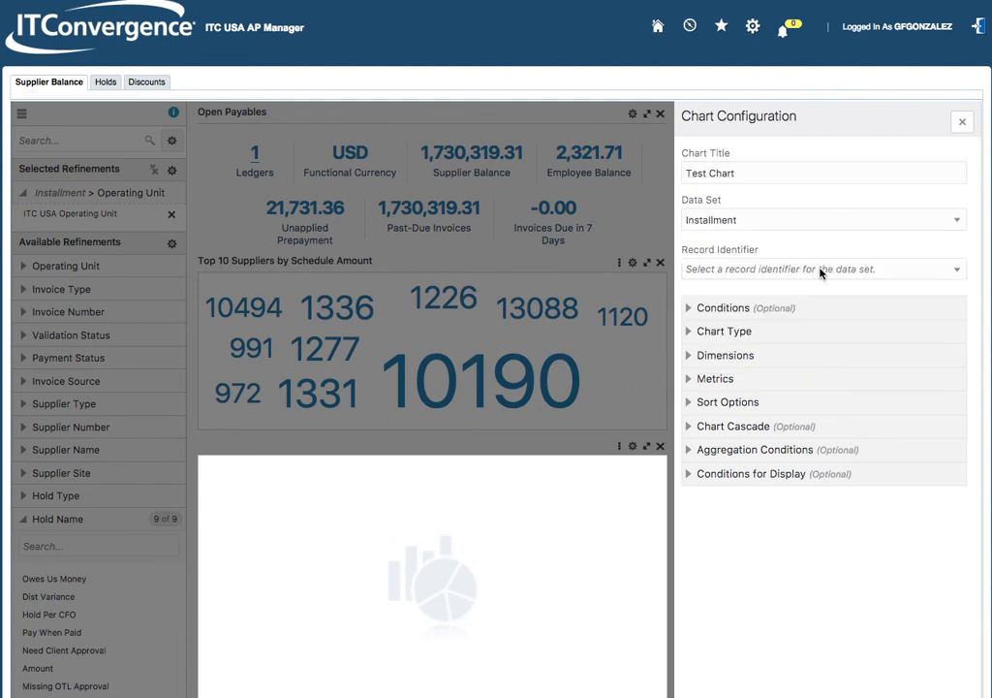
click(820, 271)
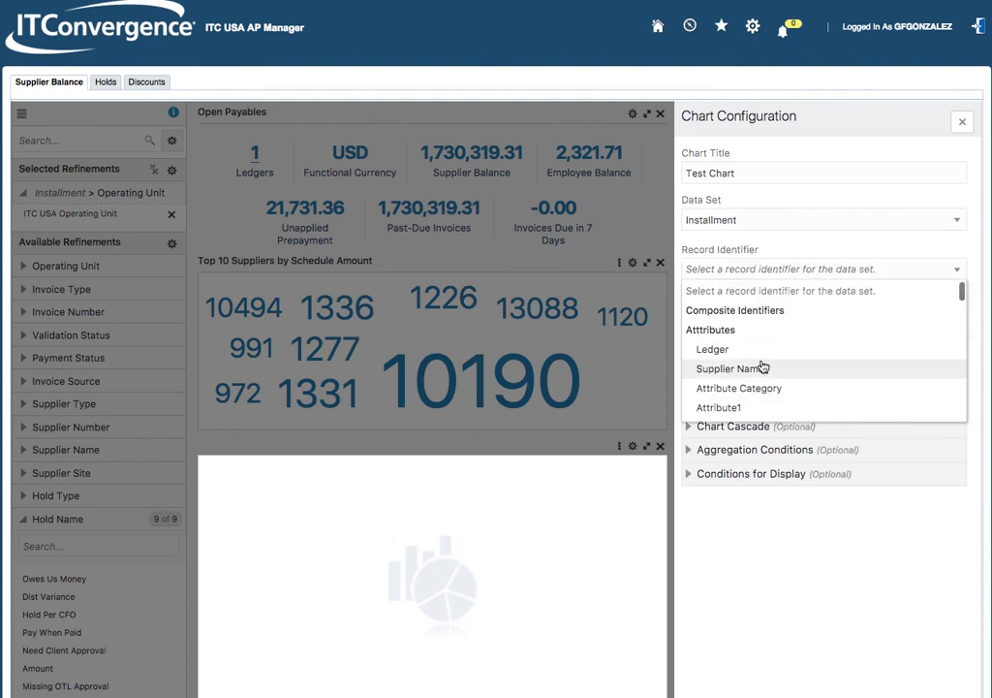
click(775, 291)
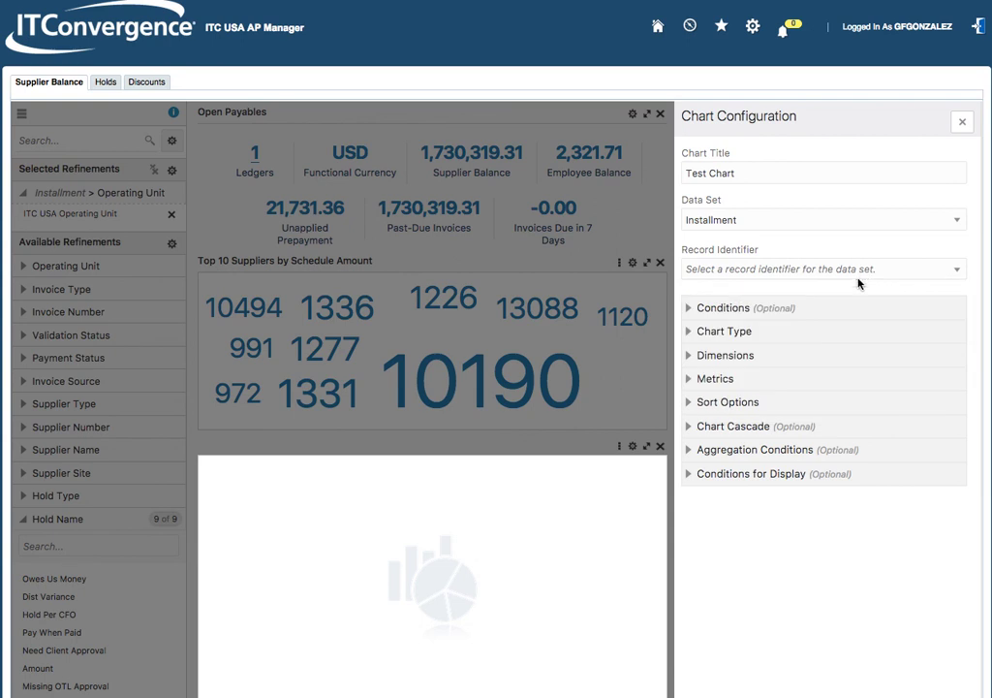
scroll(814, 310, down, 1)
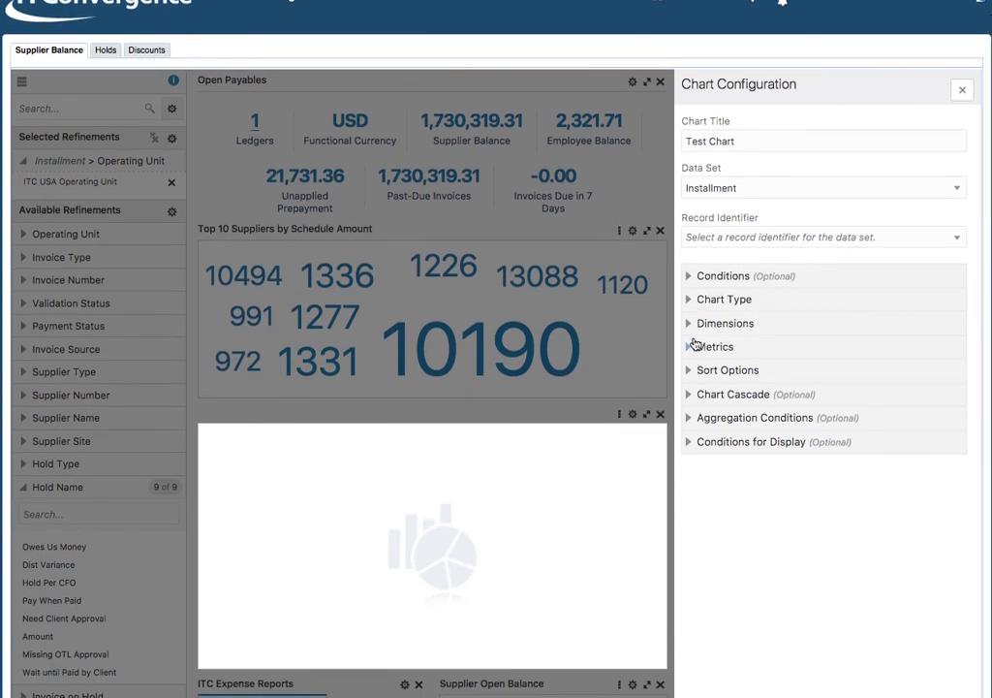
- Add Invoice as the new chart's series dimension and save the chart configuration
click(690, 334)
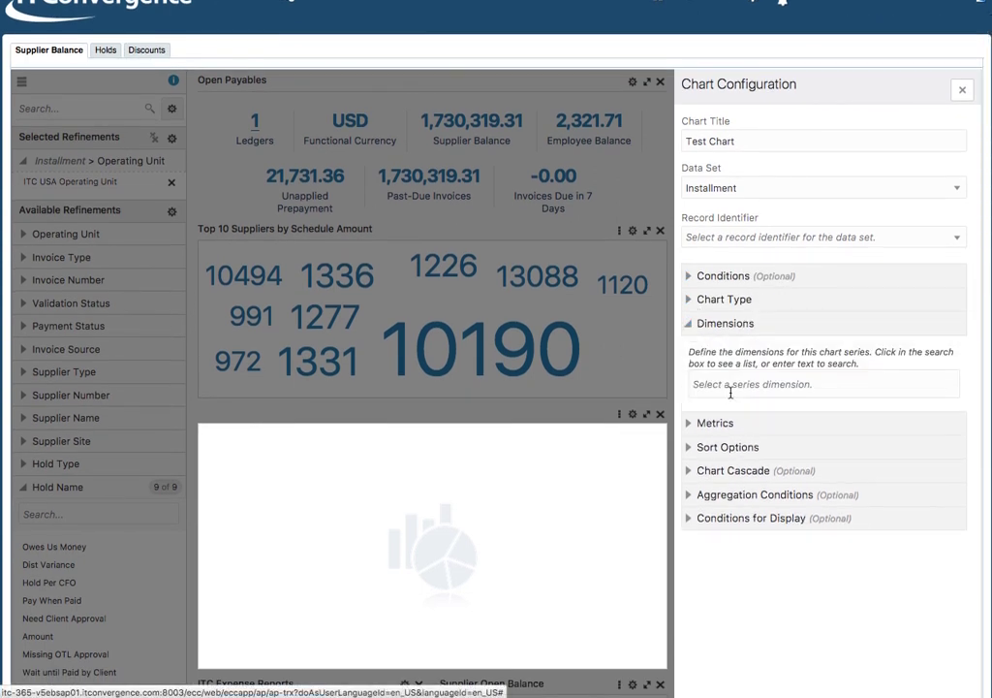
click(699, 387)
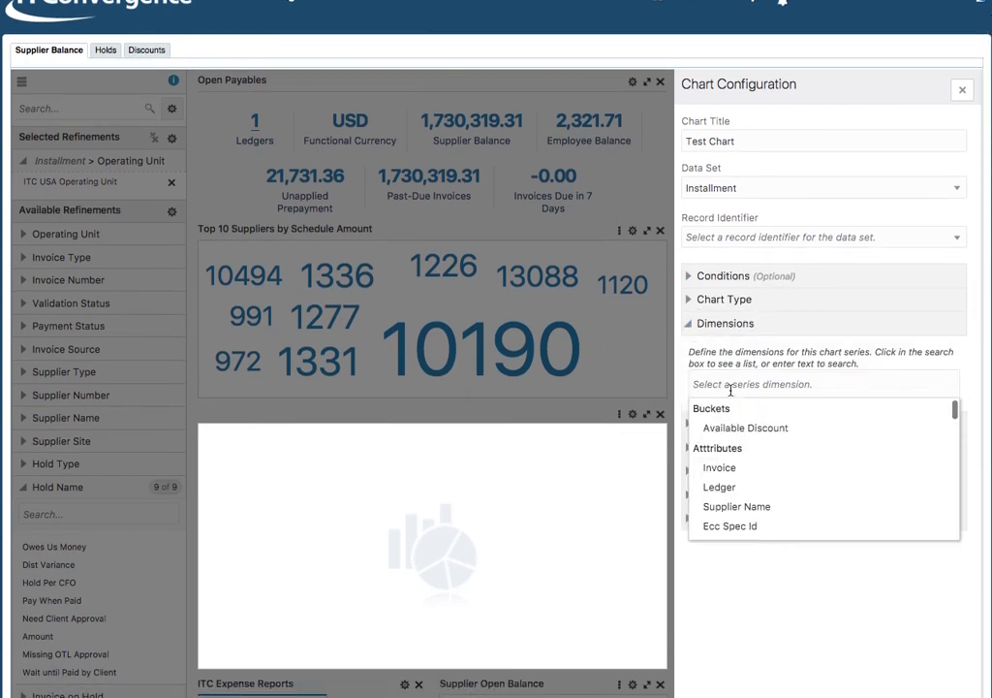
click(745, 473)
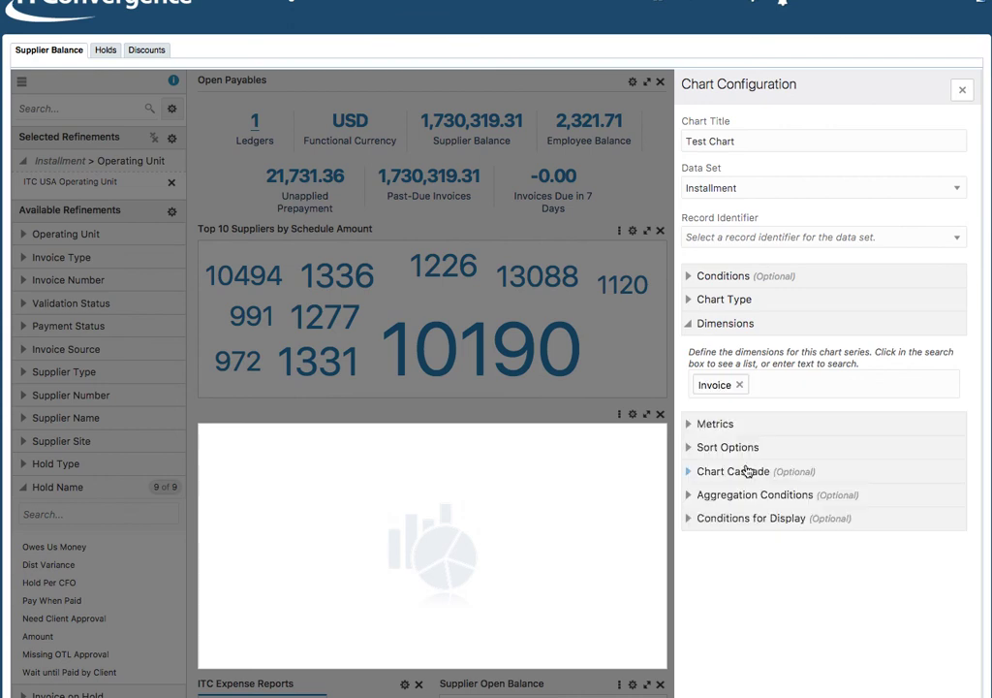
scroll(877, 339, down, 10)
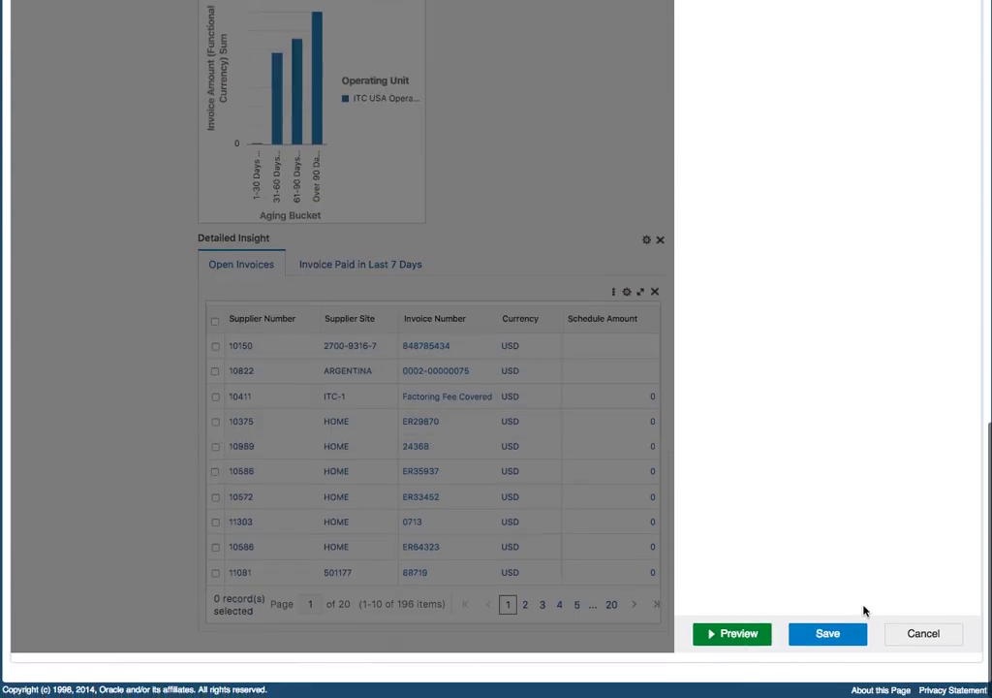
click(824, 637)
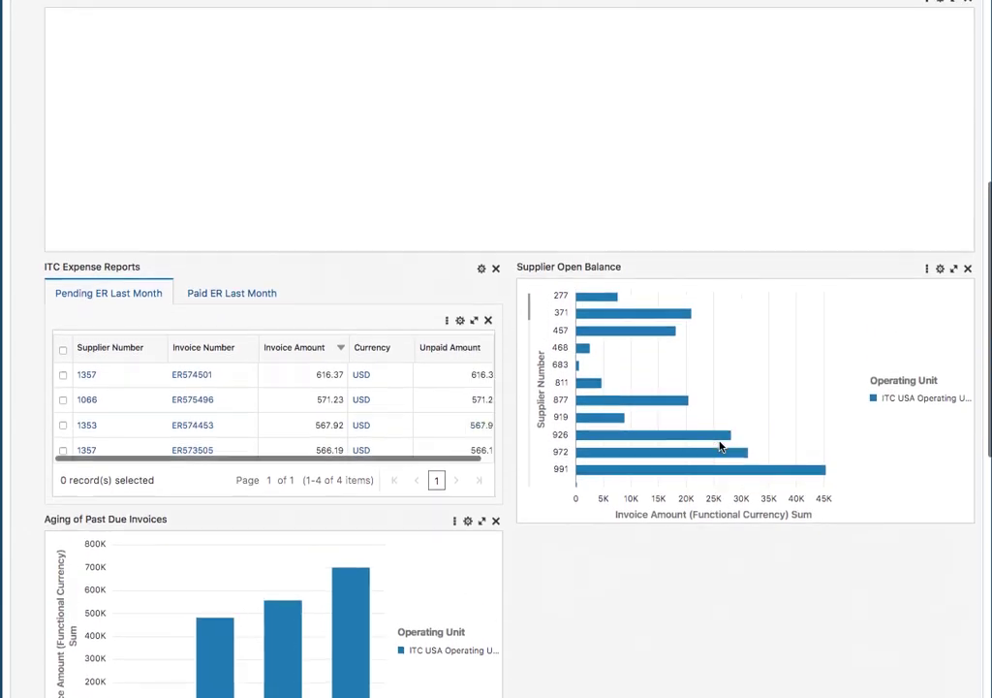
- Delete the blank chart panel below the Top 10 Suppliers cloud and return to the start of the dashboard
scroll(511, 398, up, 5)
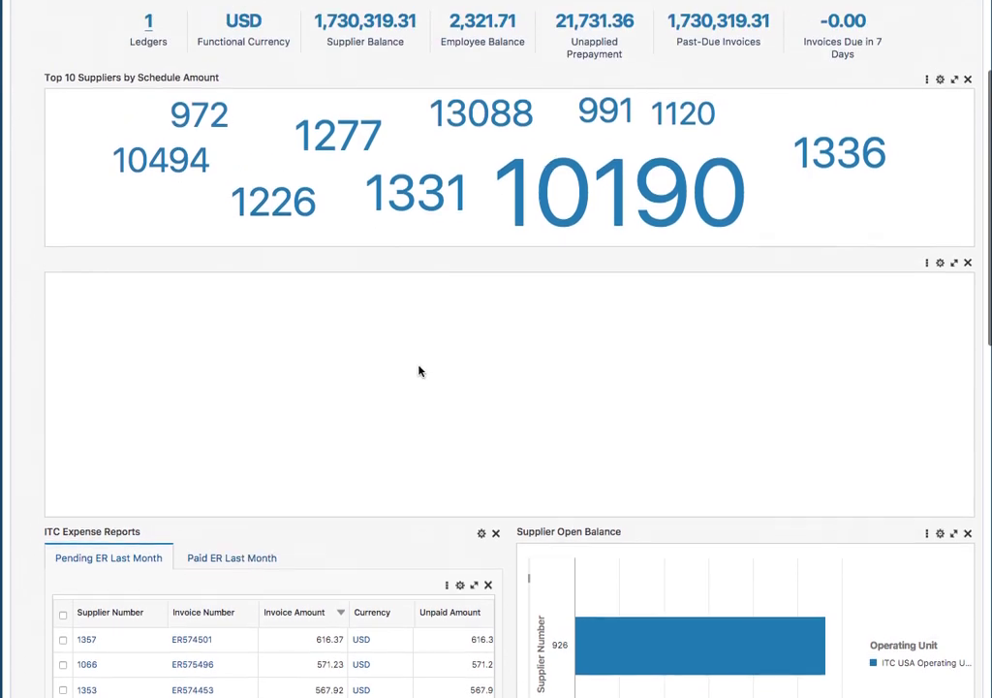
scroll(485, 330, down, 1)
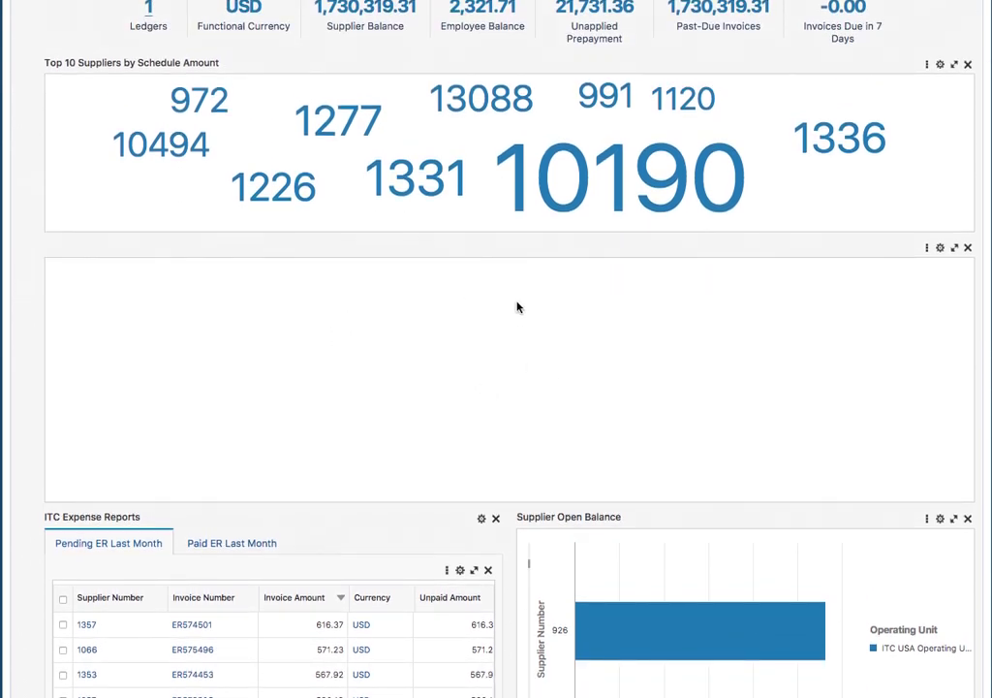
scroll(516, 307, up, 4)
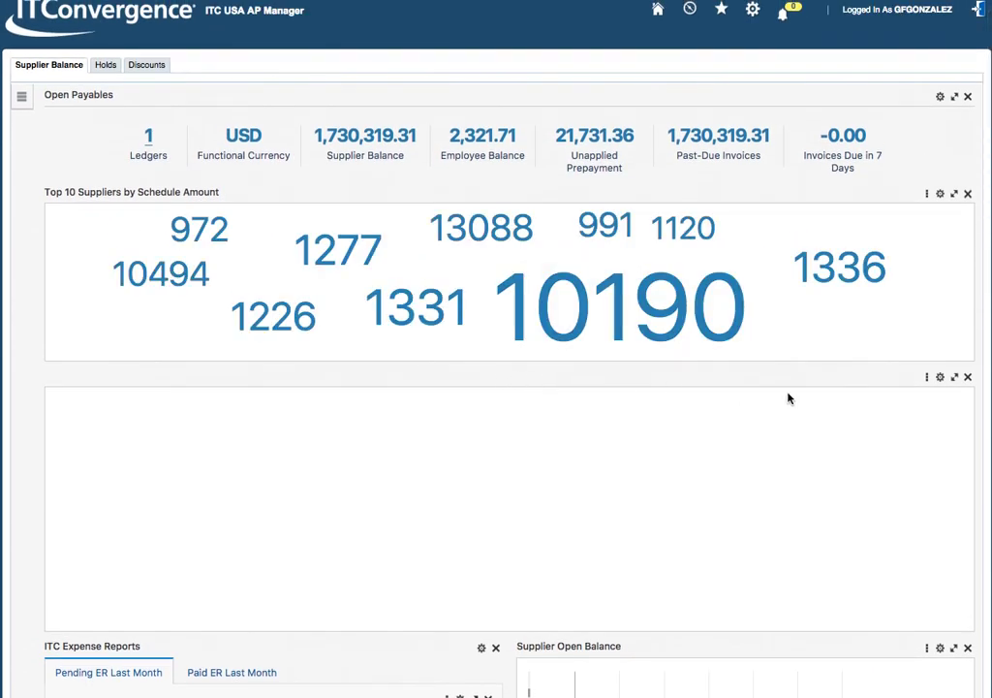
click(967, 377)
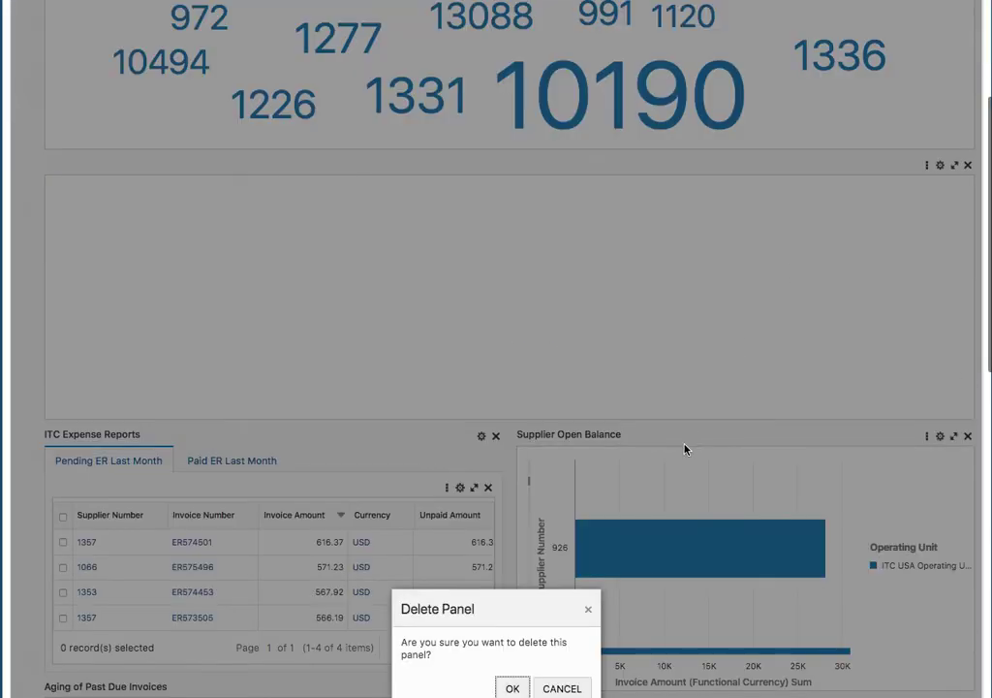
click(512, 688)
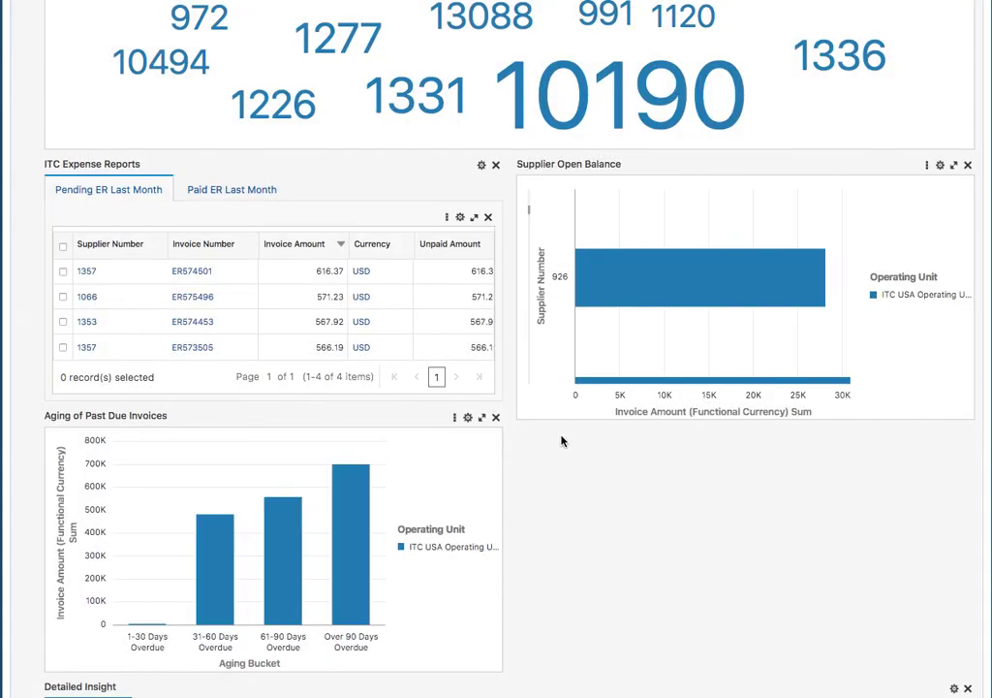
scroll(496, 306, up, 2)
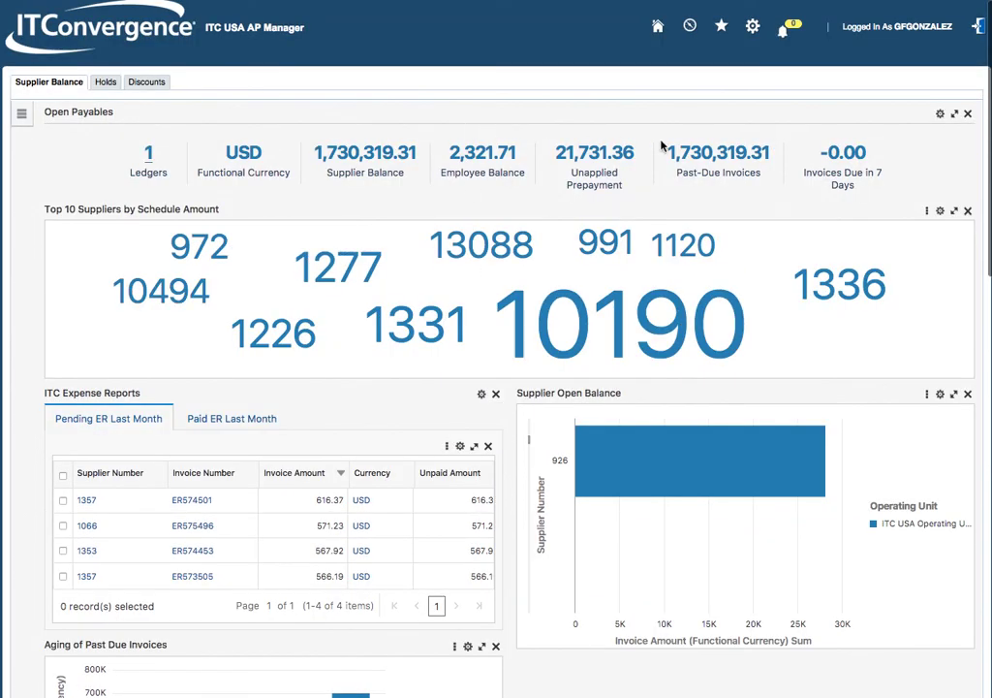